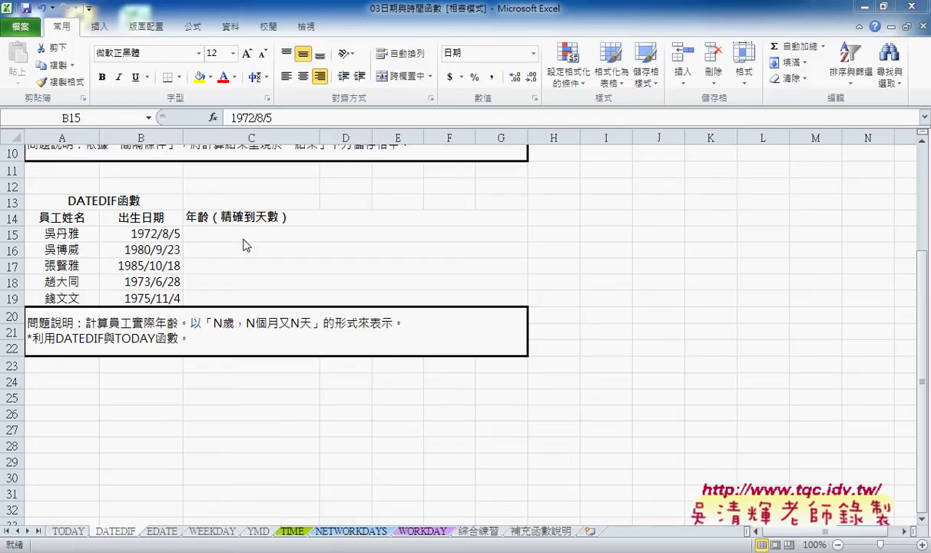
Step: Scroll up to the DATEDIF practice table and select the interval codes in F3:F8
key(F2)
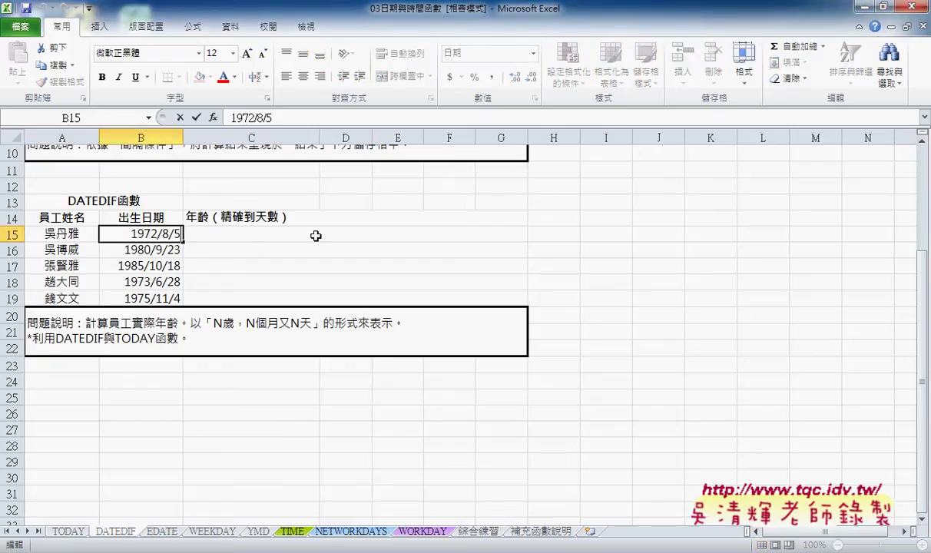
click(307, 233)
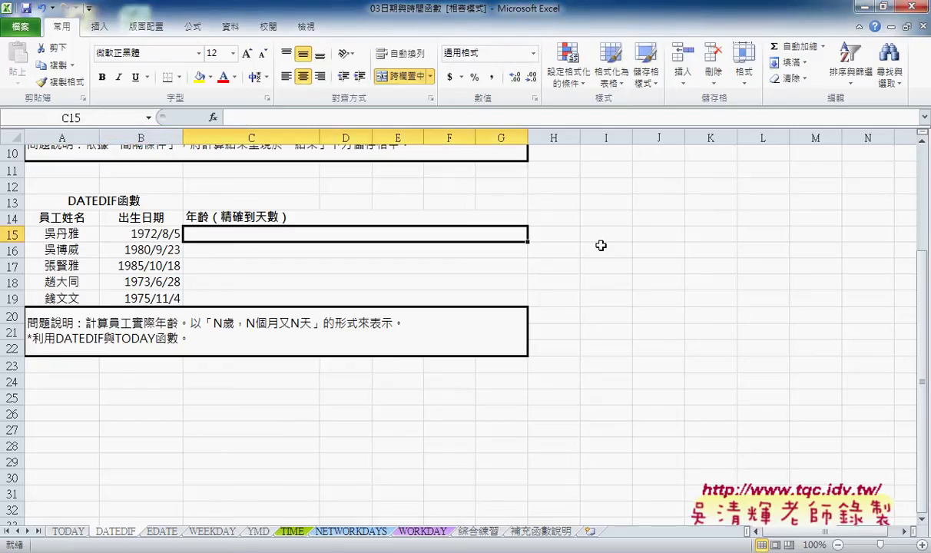
scroll(601, 245, up, 2)
scroll(501, 334, up, 1)
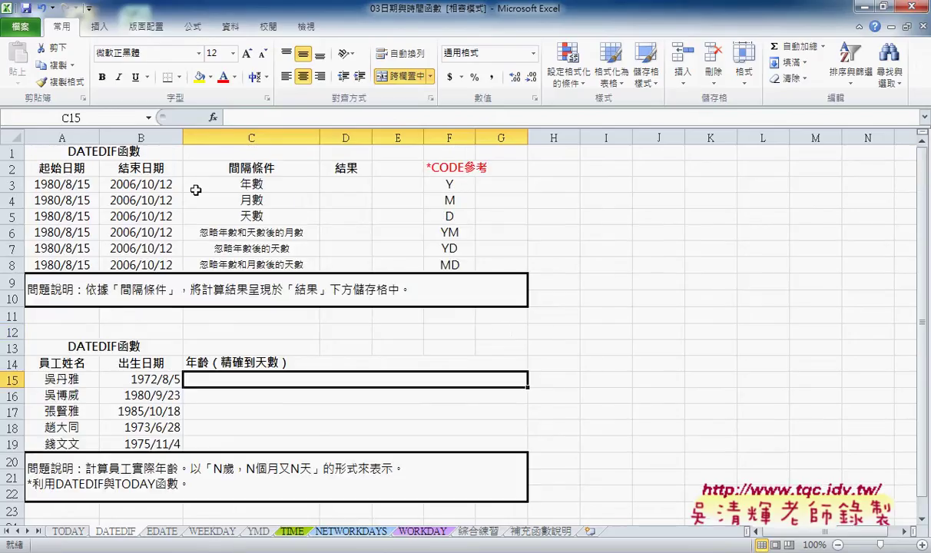
drag(450, 184, 450, 264)
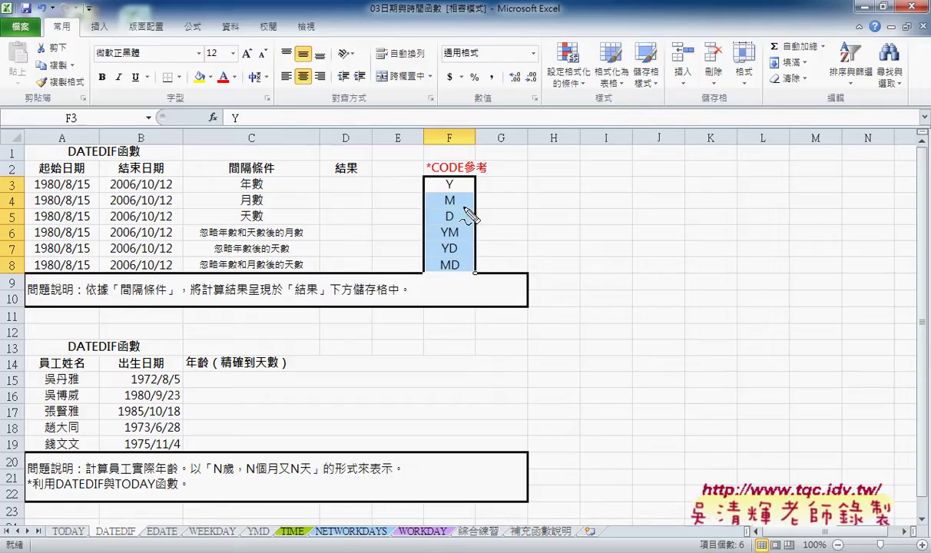
Step: Mark the D code, the 天數 condition in C5 and the YM code with the screen pen
drag(447, 226, 438, 209)
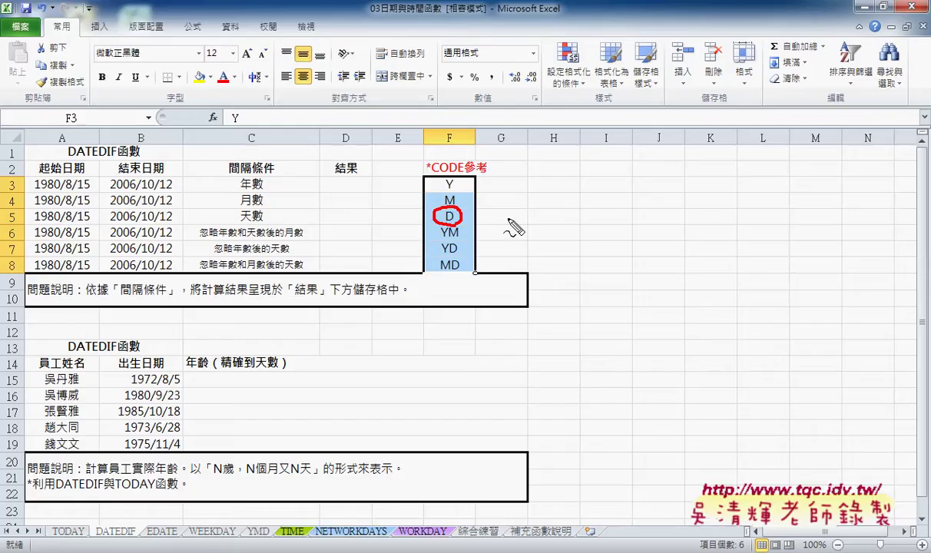
drag(240, 217, 275, 219)
mouse_move(463, 209)
mouse_down()
mouse_move(484, 203)
mouse_move(486, 182)
mouse_up()
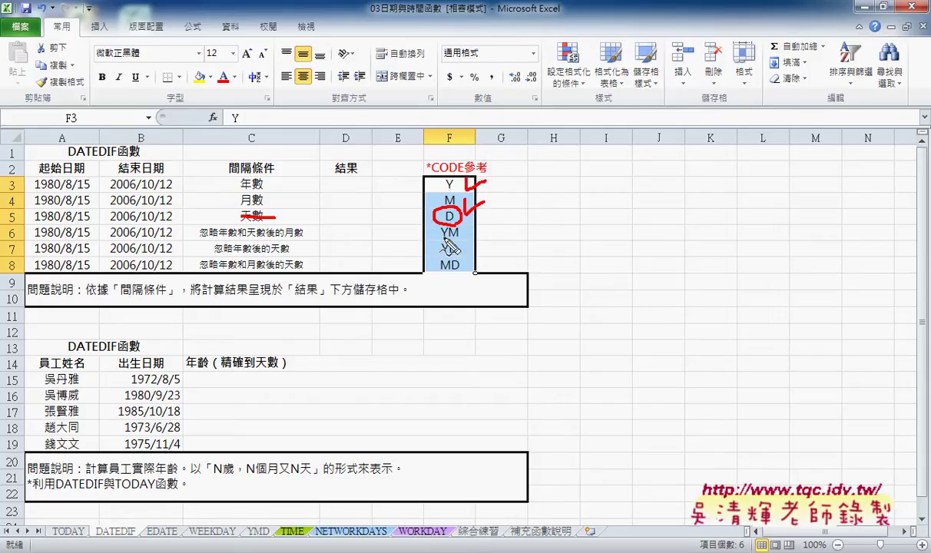
drag(442, 241, 456, 241)
drag(102, 231, 138, 229)
drag(32, 231, 61, 230)
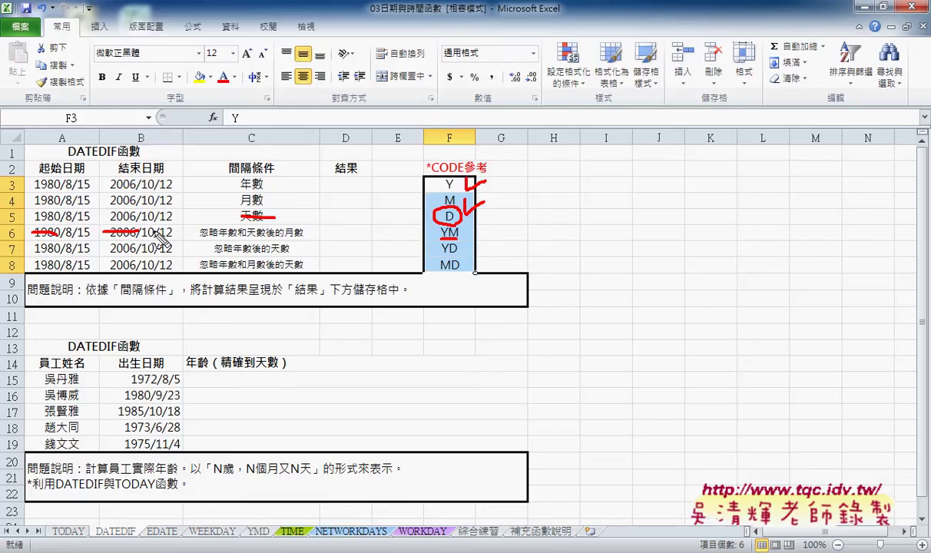
drag(450, 240, 459, 240)
drag(283, 242, 295, 240)
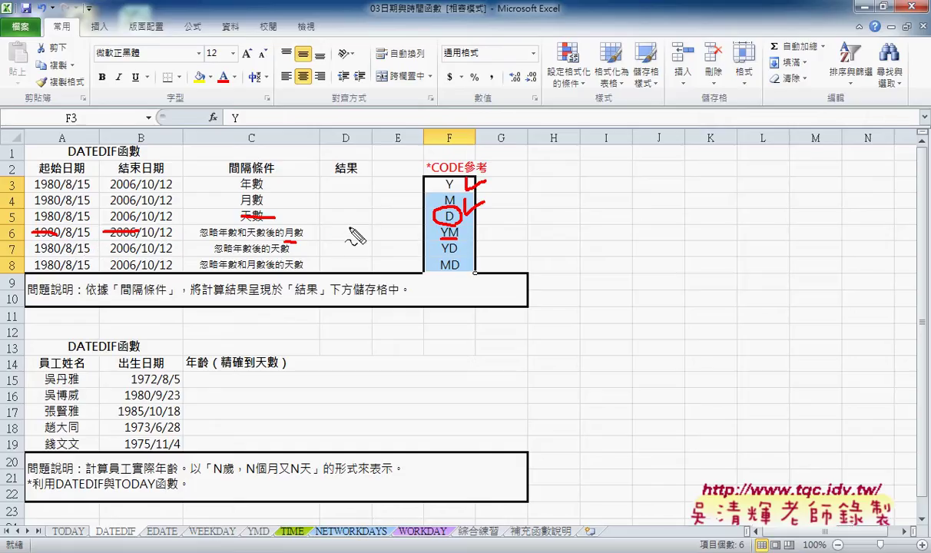
drag(348, 228, 348, 242)
drag(35, 248, 139, 248)
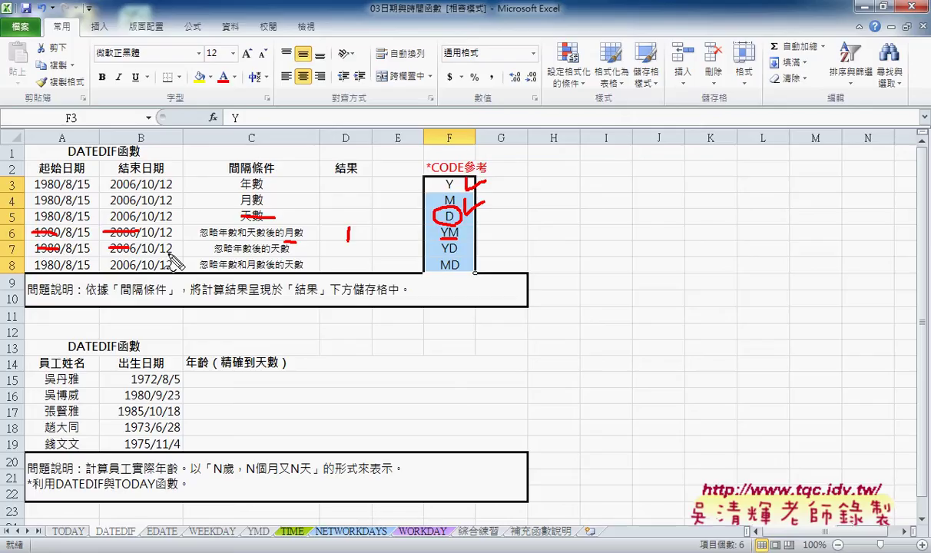
key(Escape)
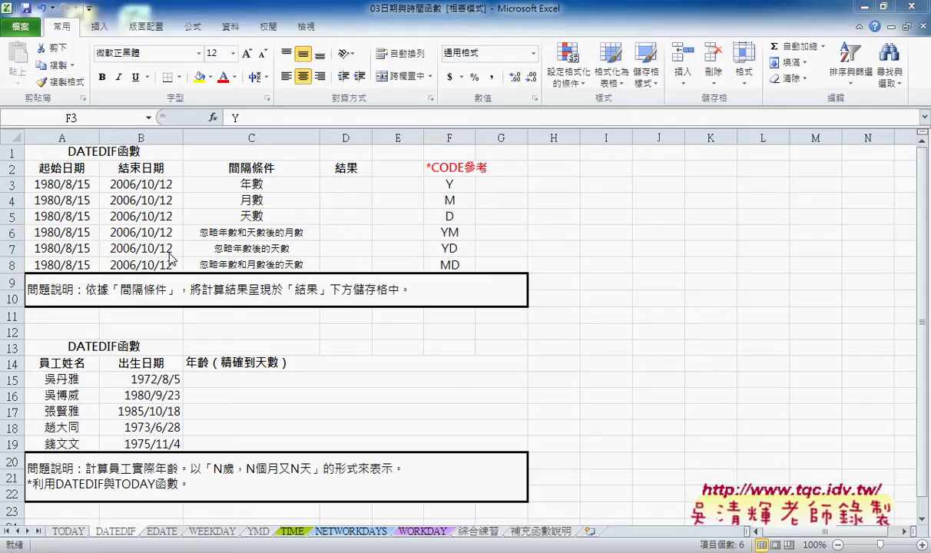
click(342, 183)
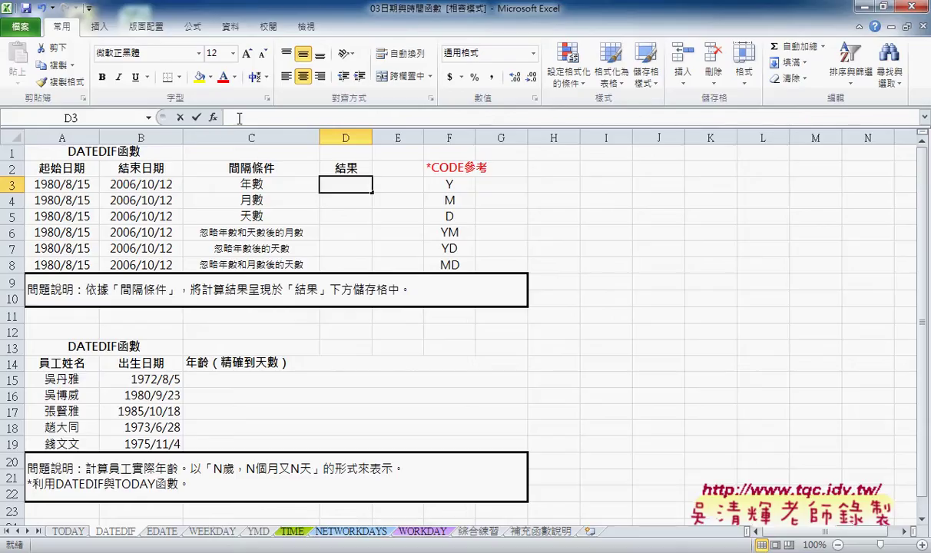
click(253, 118)
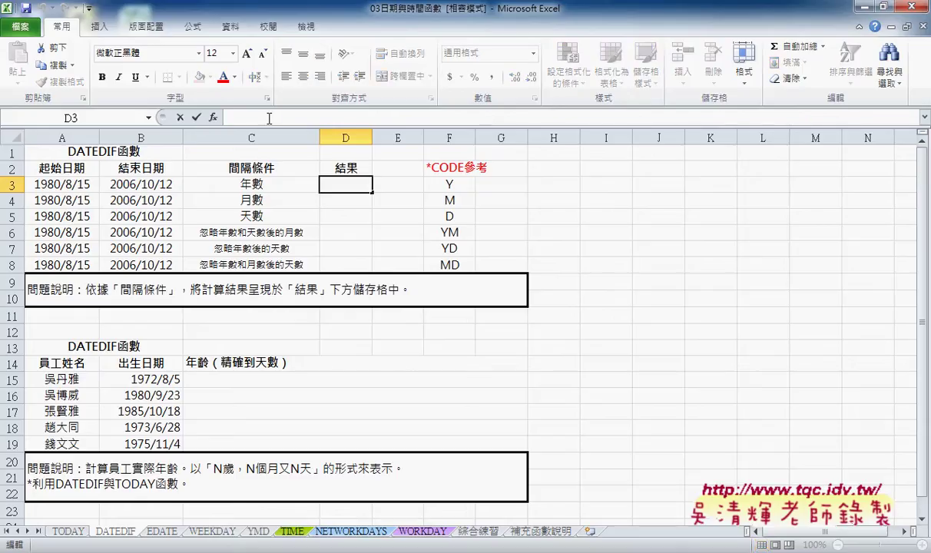
click(213, 118)
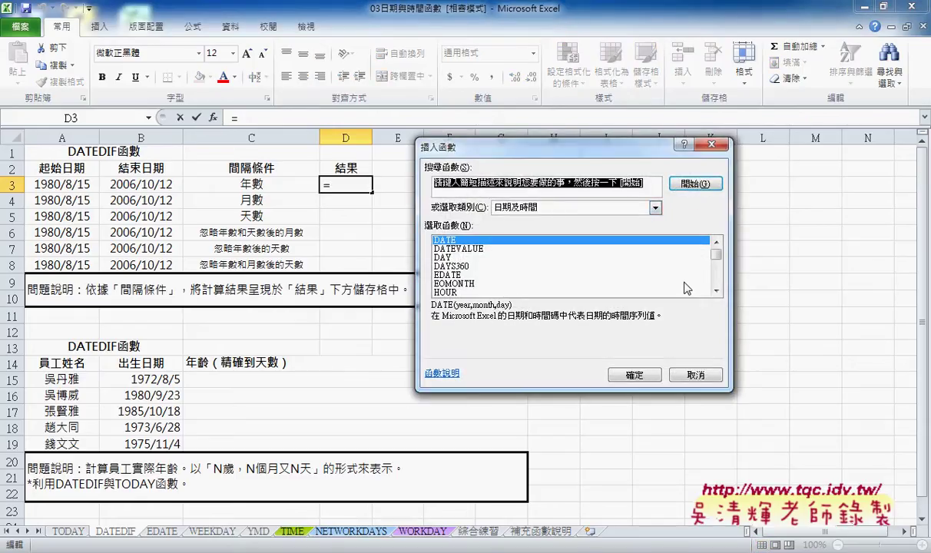
click(716, 292)
click(716, 292)
click(716, 292)
click(716, 292)
click(716, 292)
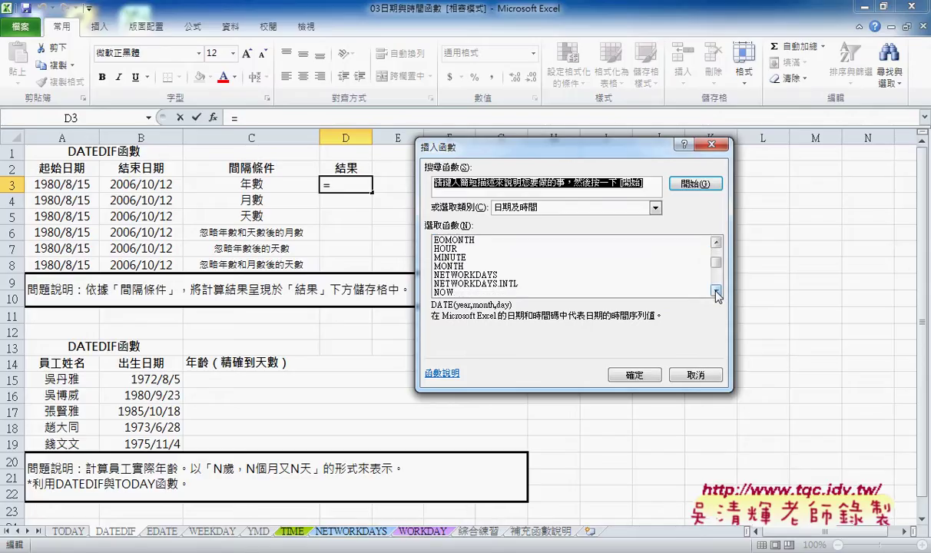
click(715, 243)
click(715, 244)
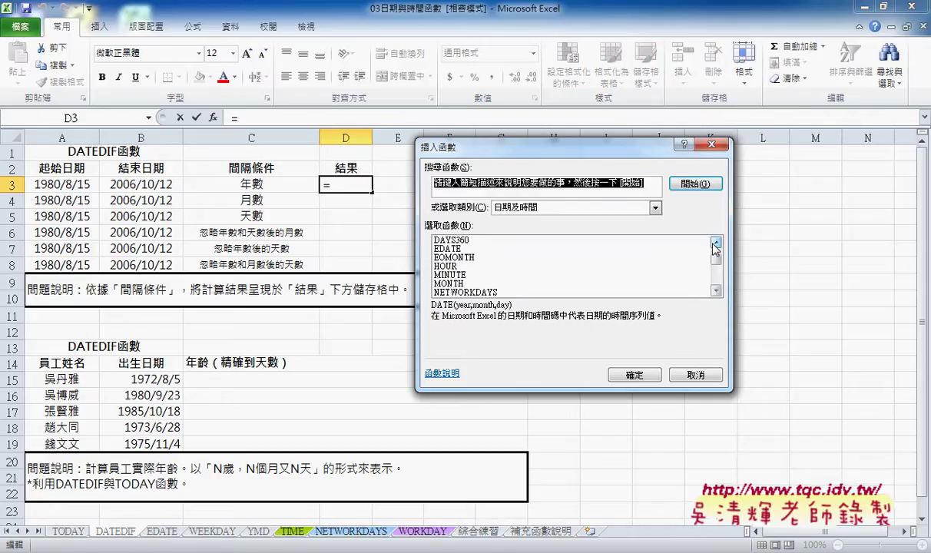
click(715, 243)
click(695, 374)
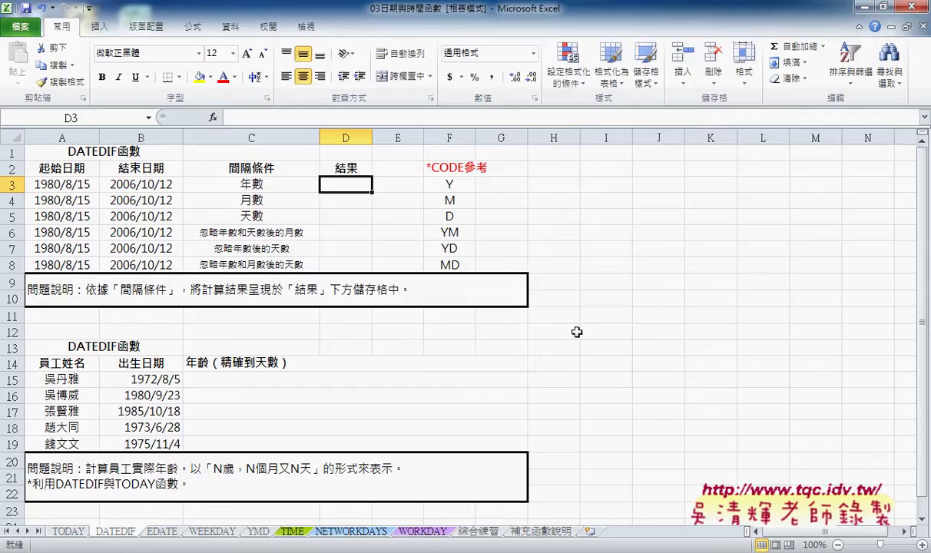
click(250, 120)
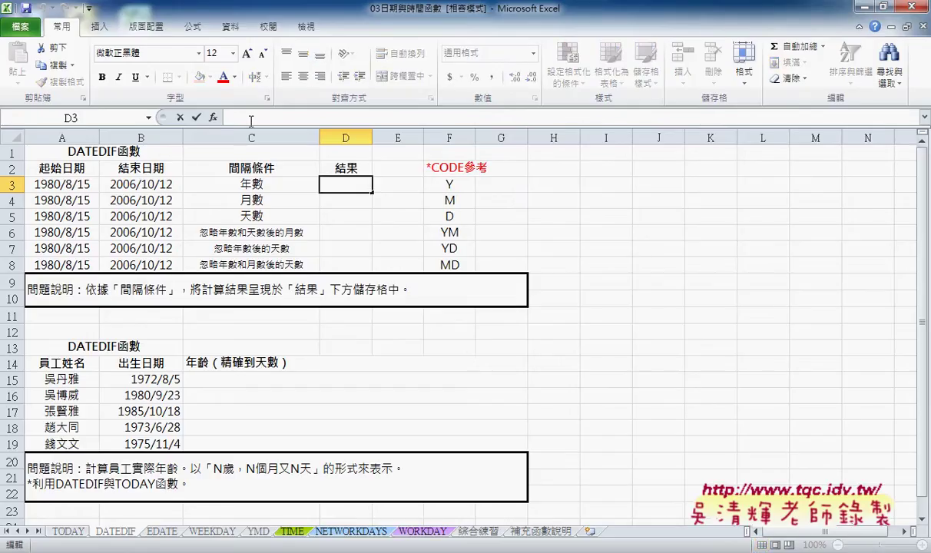
Step: Enter =DATEDIF(A3,B3,"Y") in D3, returning 26 whole years
text(=)
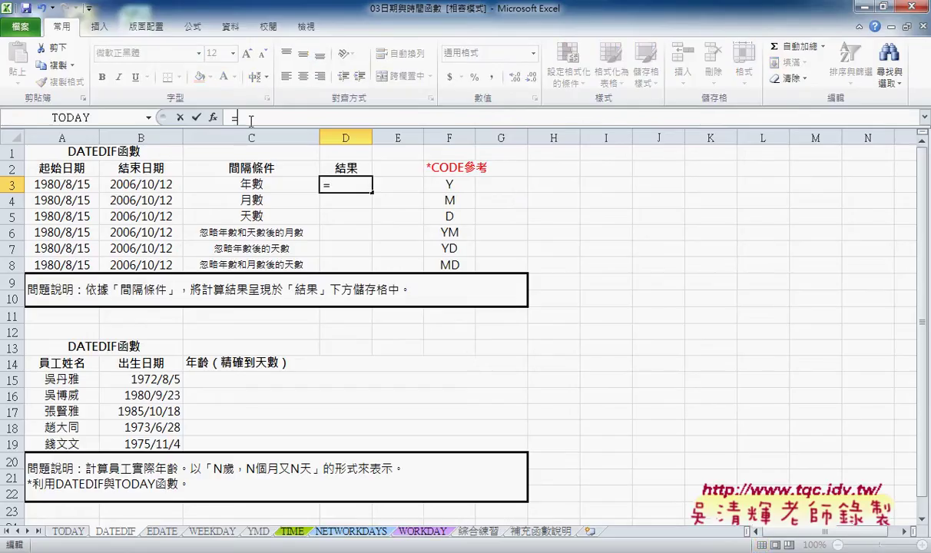
text(date)
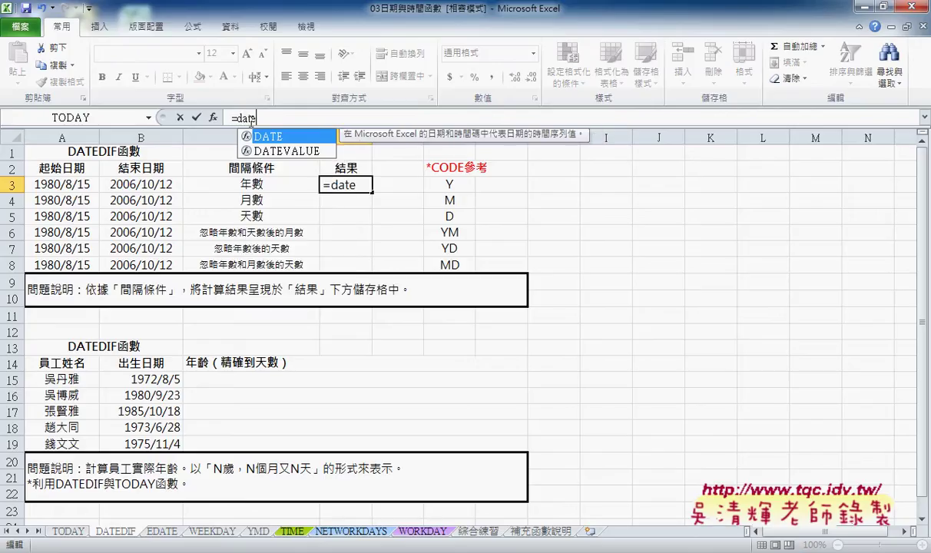
text(dif)
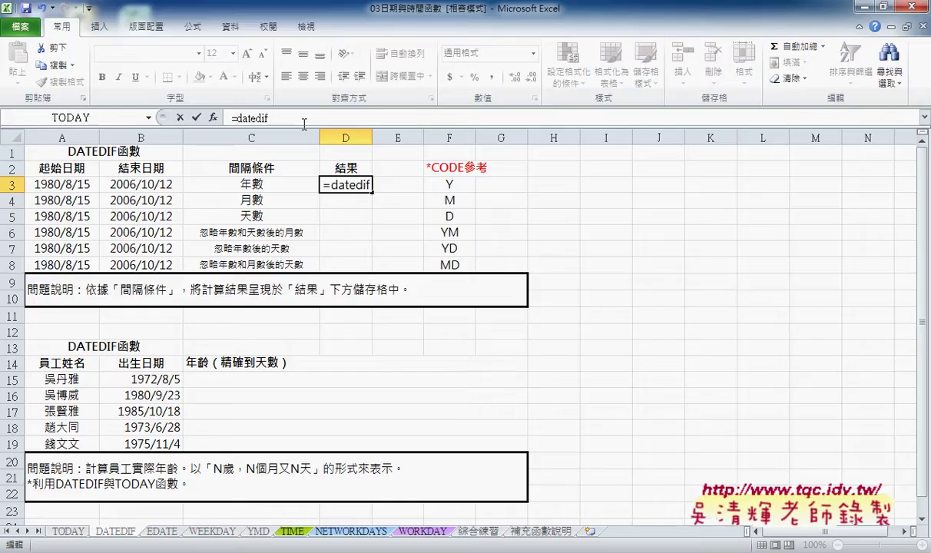
text(()
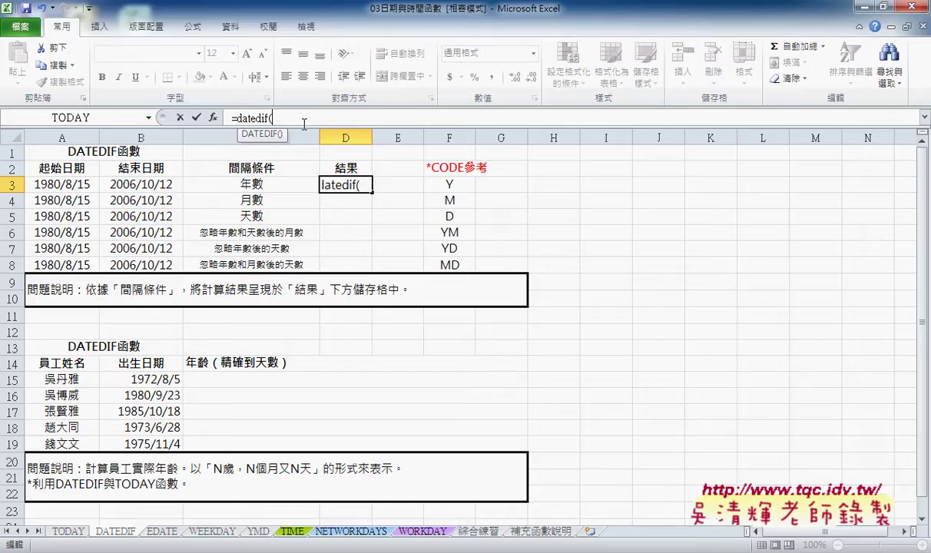
click(74, 190)
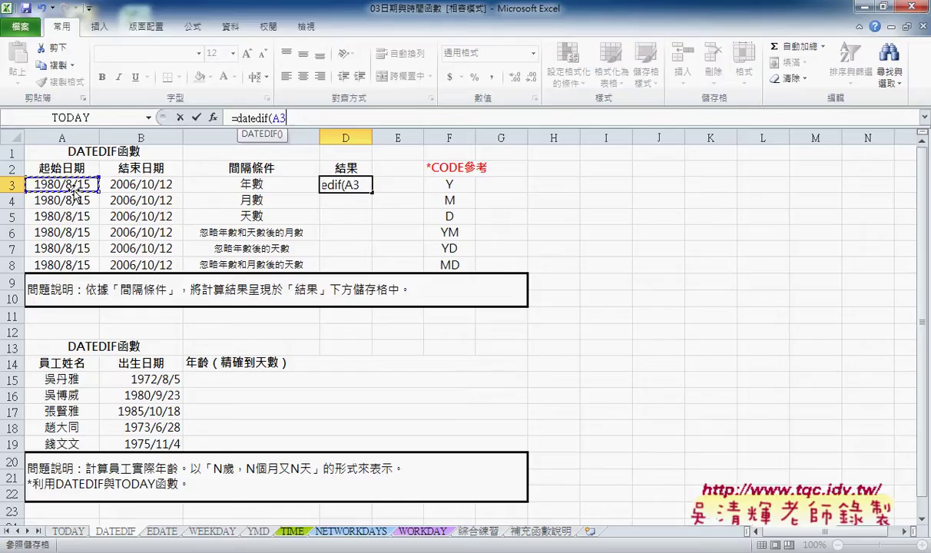
text(,)
click(158, 184)
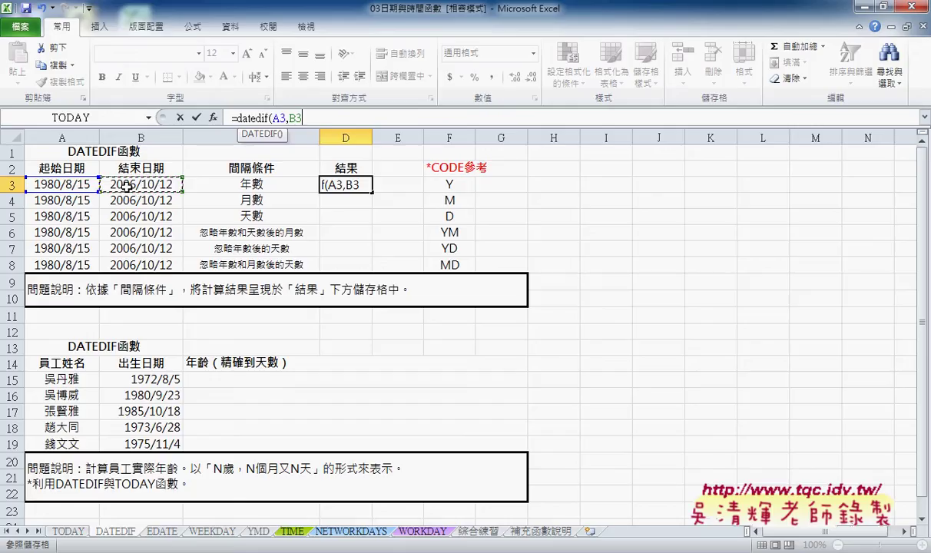
text(,")
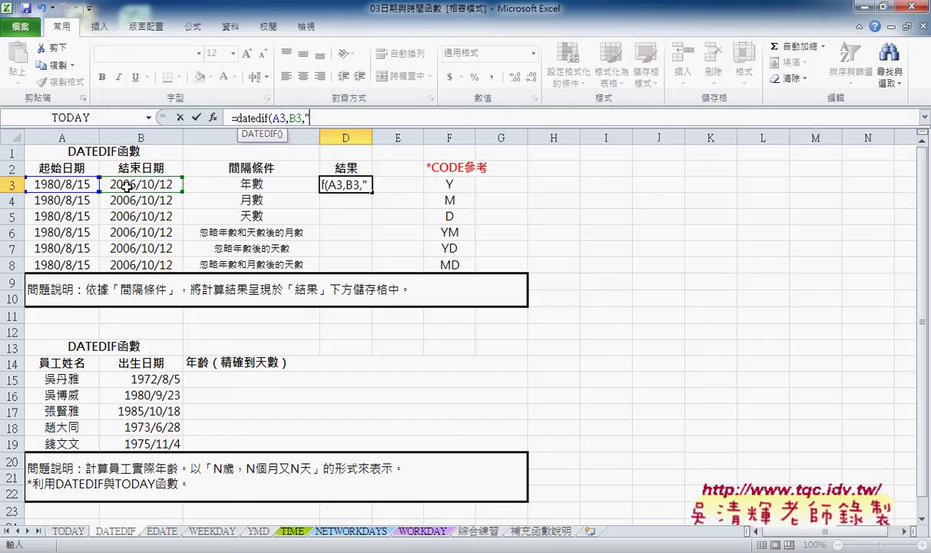
text(Y)
text("))
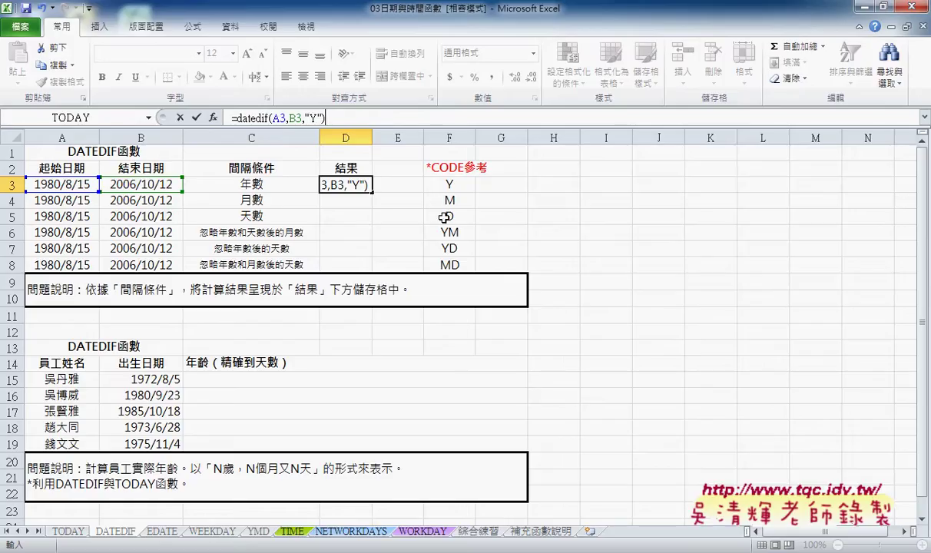
click(196, 117)
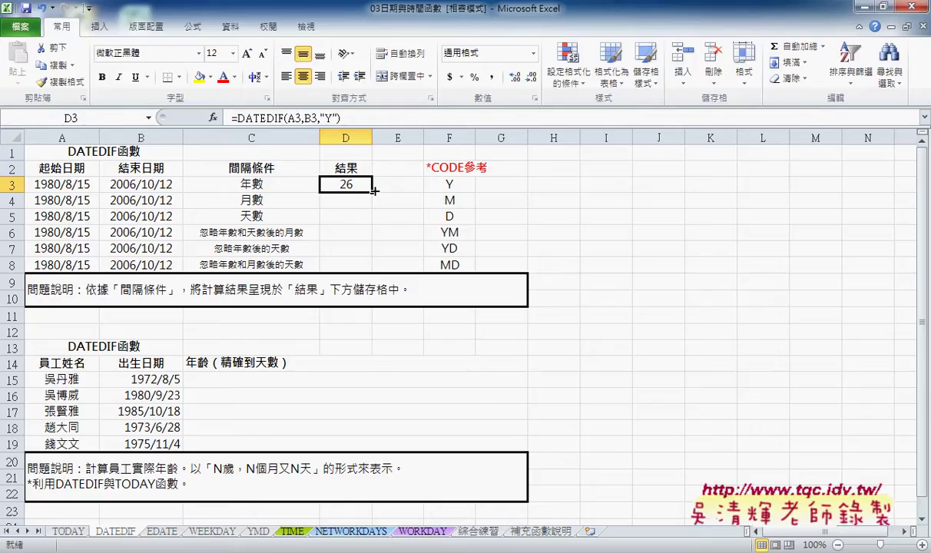
double_click(143, 185)
drag(142, 185, 153, 185)
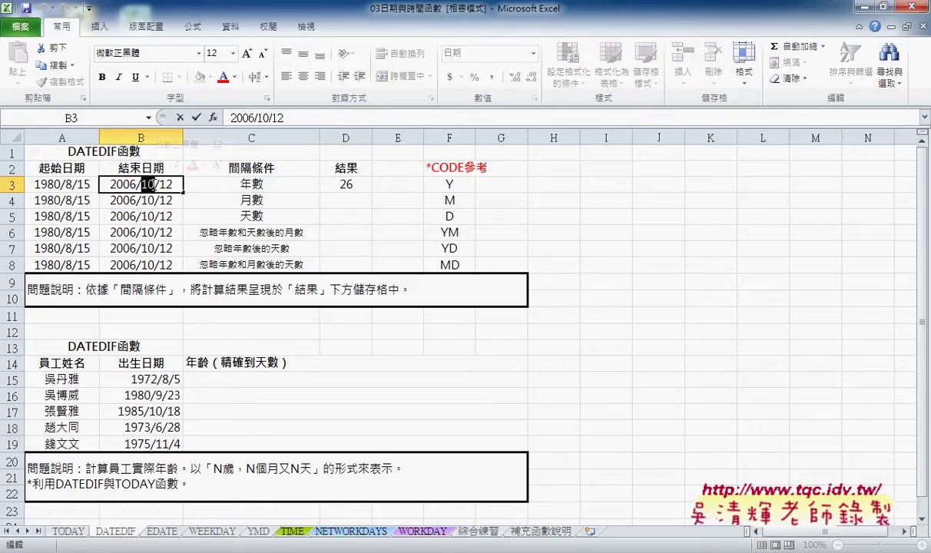
text(8)
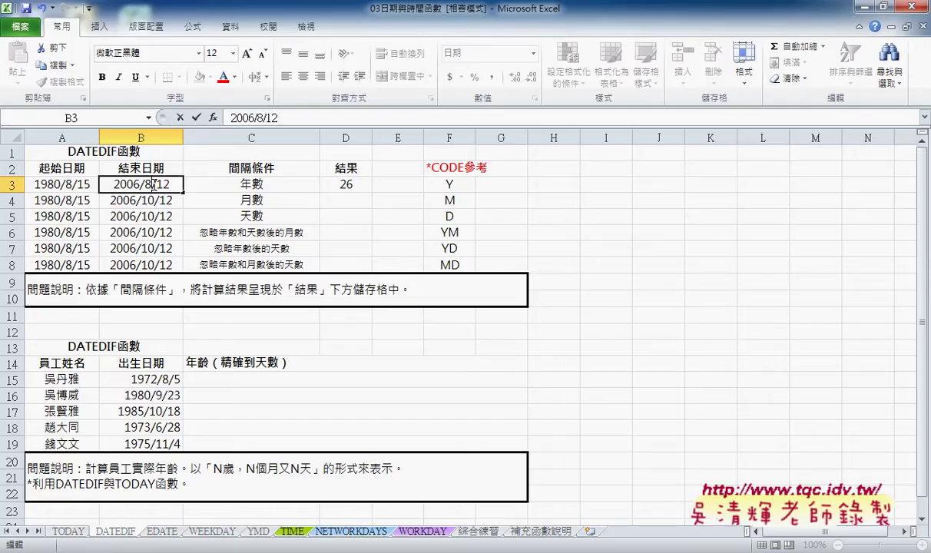
key(Return)
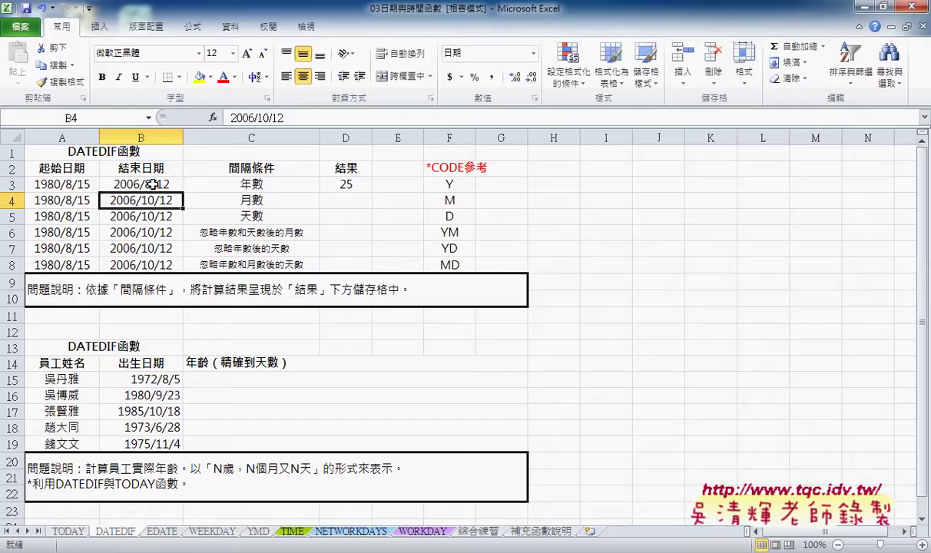
click(153, 184)
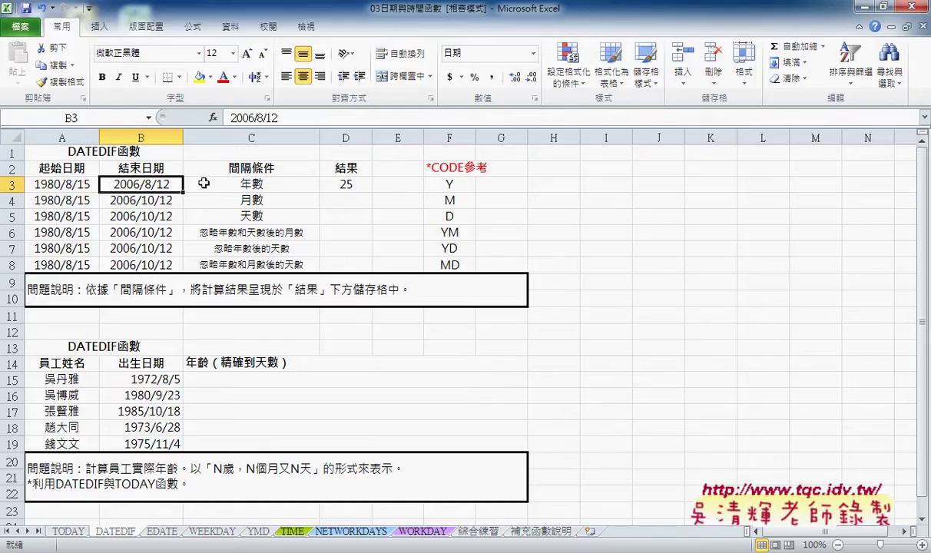
double_click(145, 184)
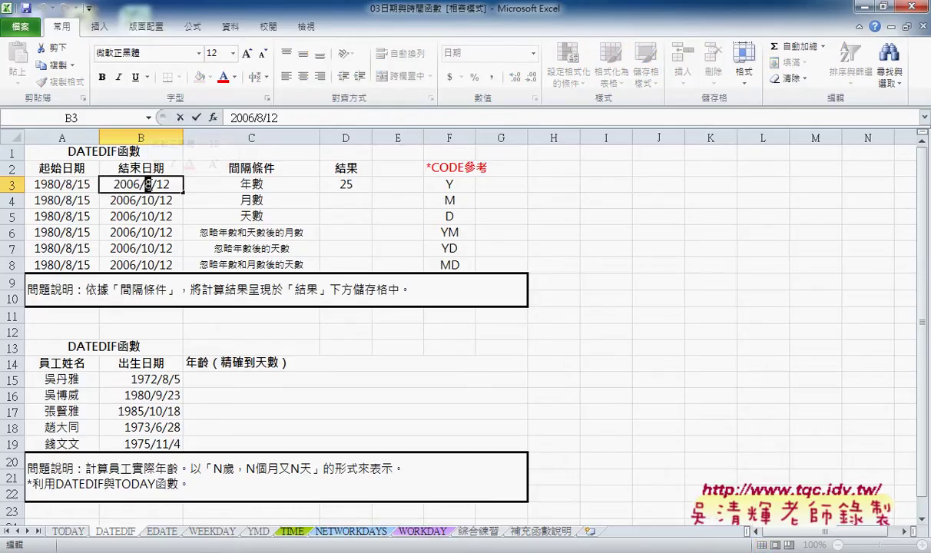
text(10)
key(Return)
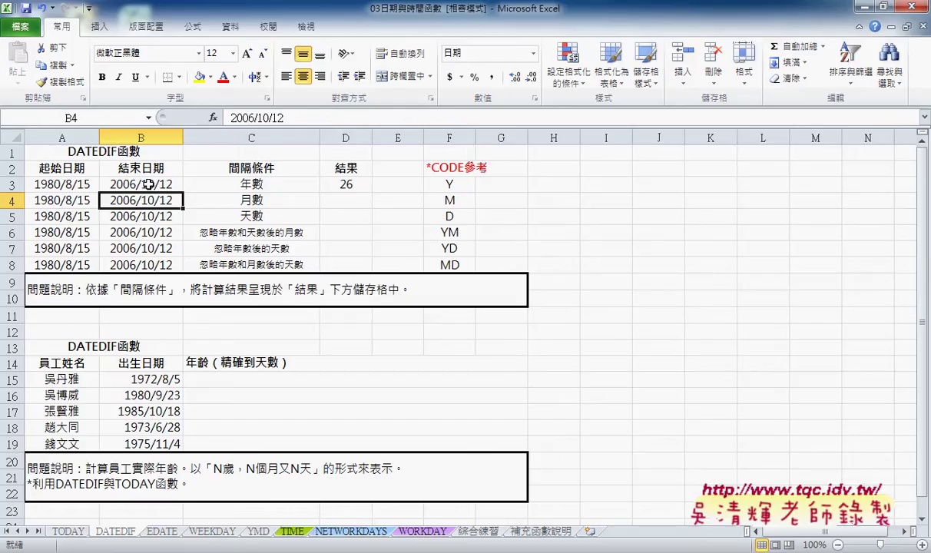
click(329, 182)
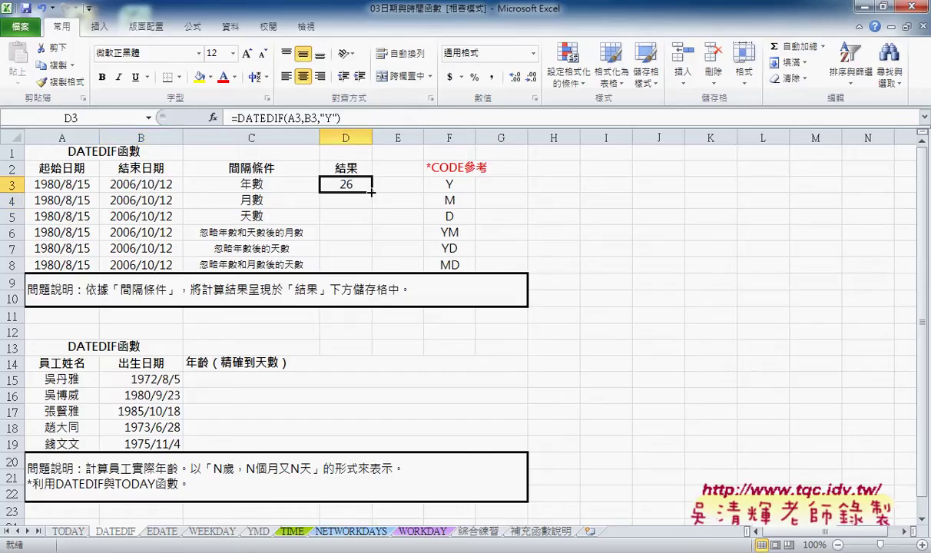
Step: Fill D3's formula down to D8, then change D4's code from "Y" to "M" to get 313 months
drag(371, 192, 375, 271)
click(338, 199)
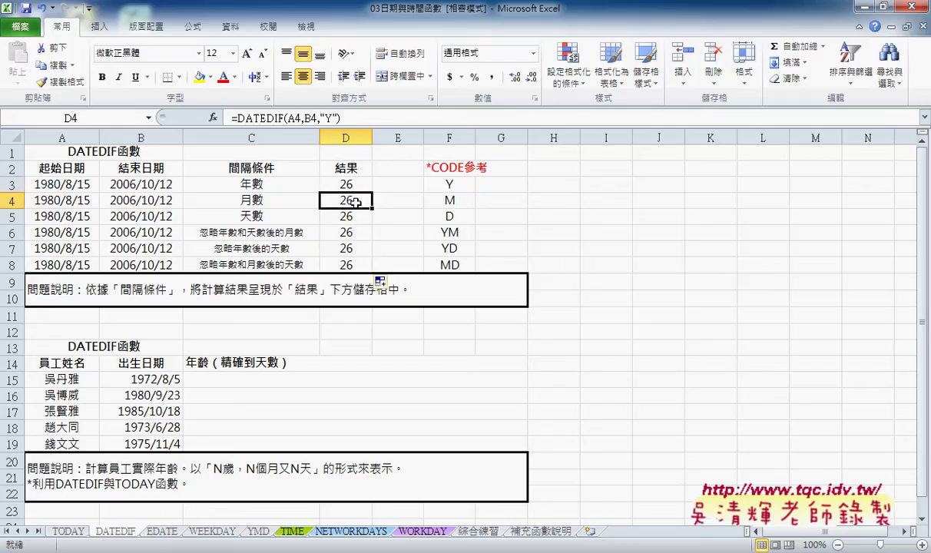
double_click(329, 119)
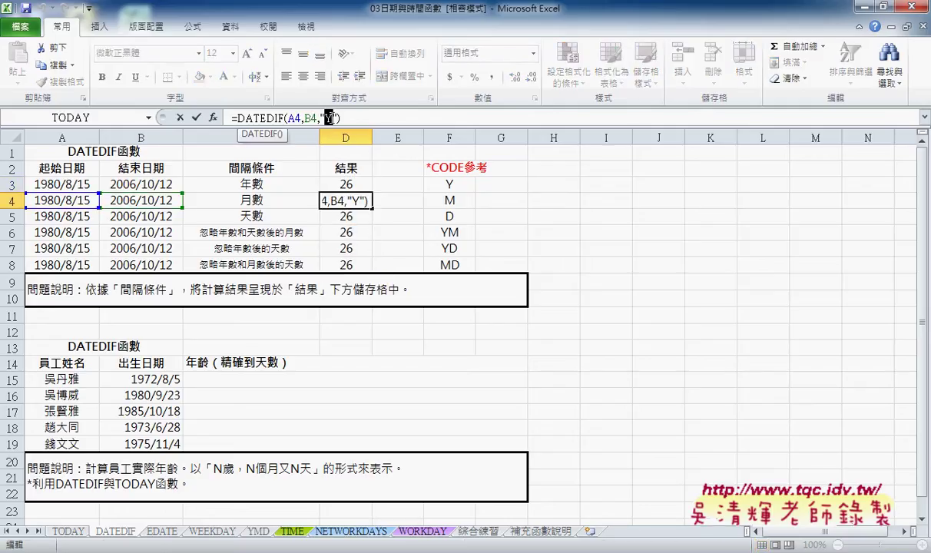
text(M)
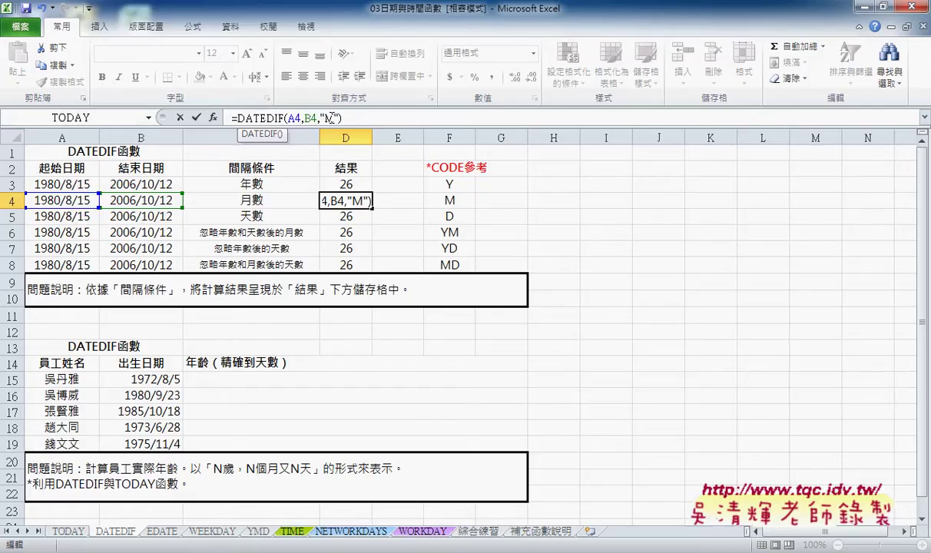
click(196, 118)
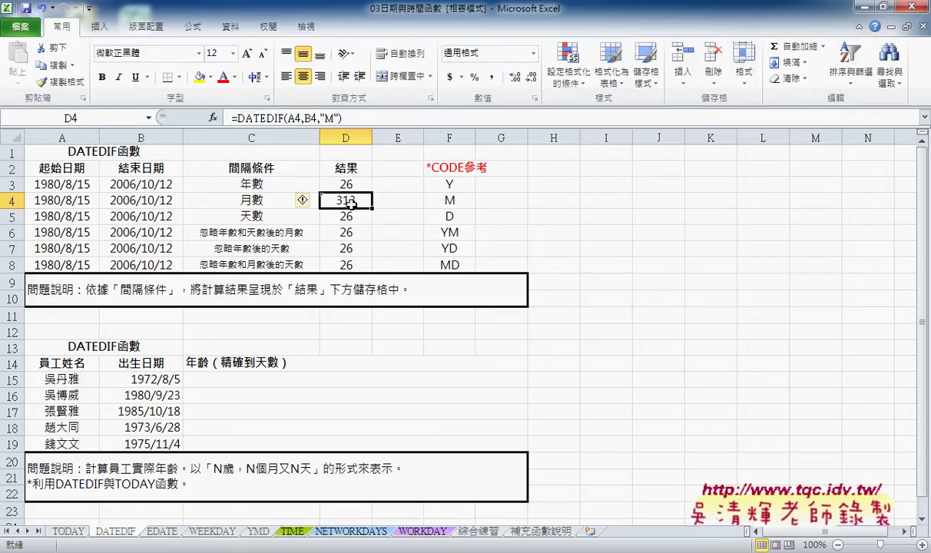
Step: Change B4's end date to 2006/10/15
double_click(169, 201)
drag(167, 200, 174, 200)
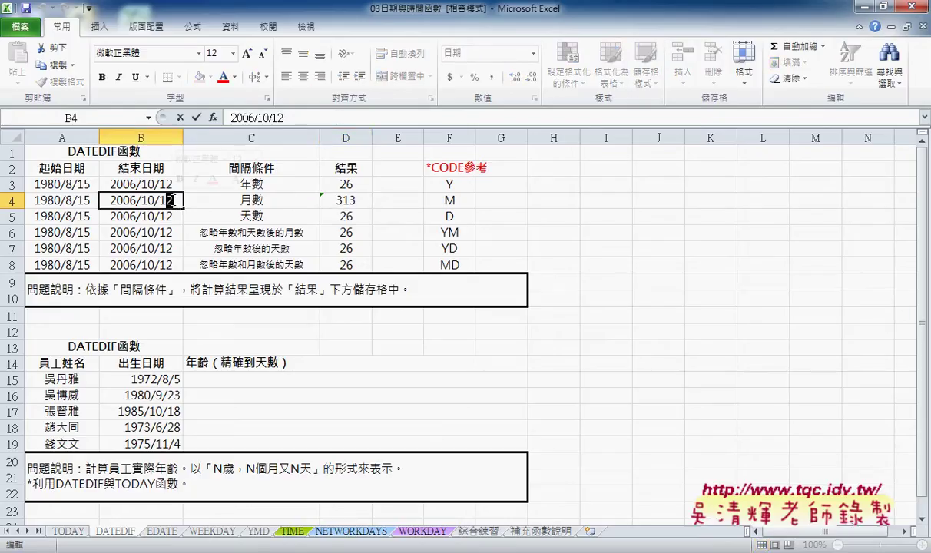
text(5)
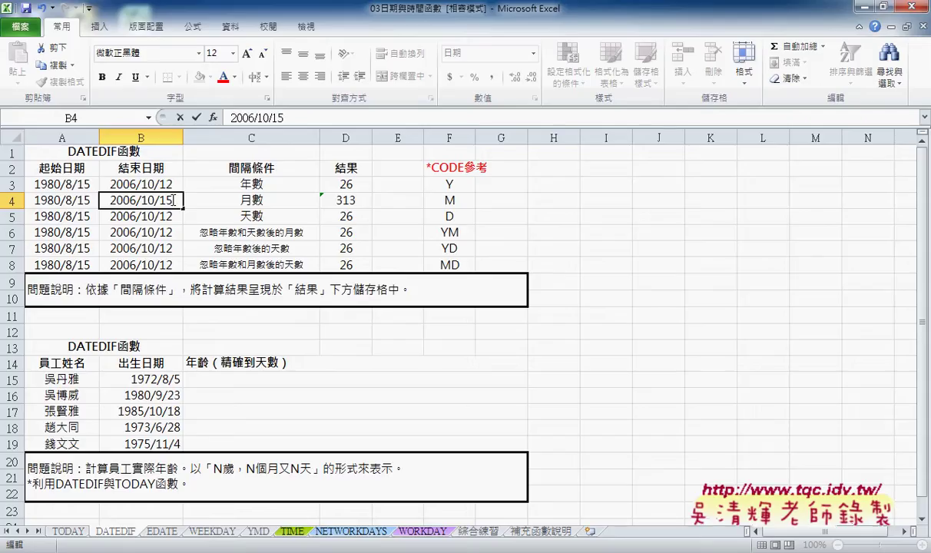
key(Return)
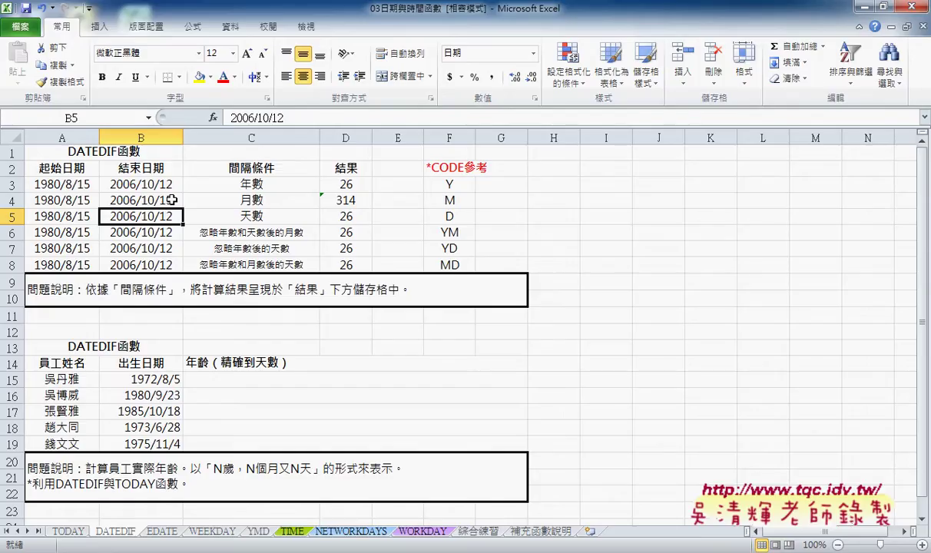
Step: Change D5's interval code to "D" so it returns 9554 total days
click(361, 217)
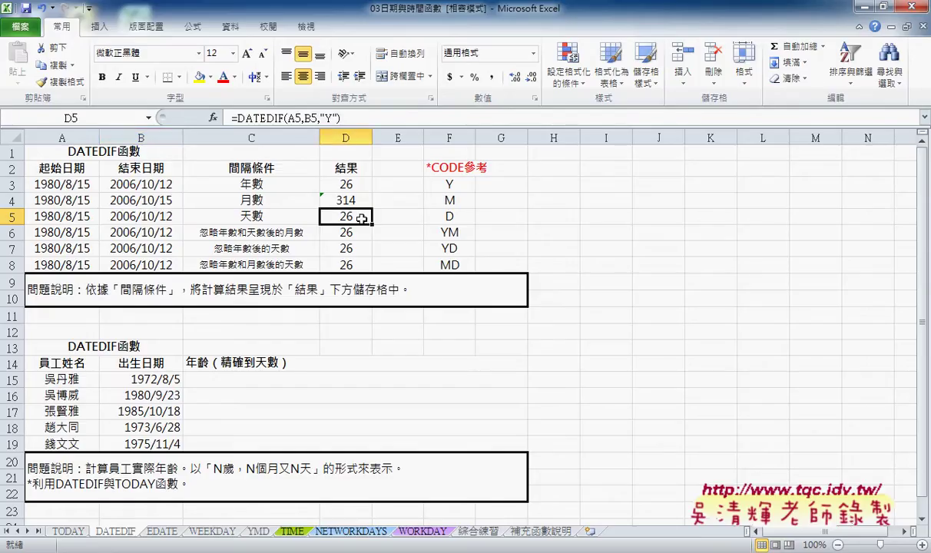
double_click(328, 117)
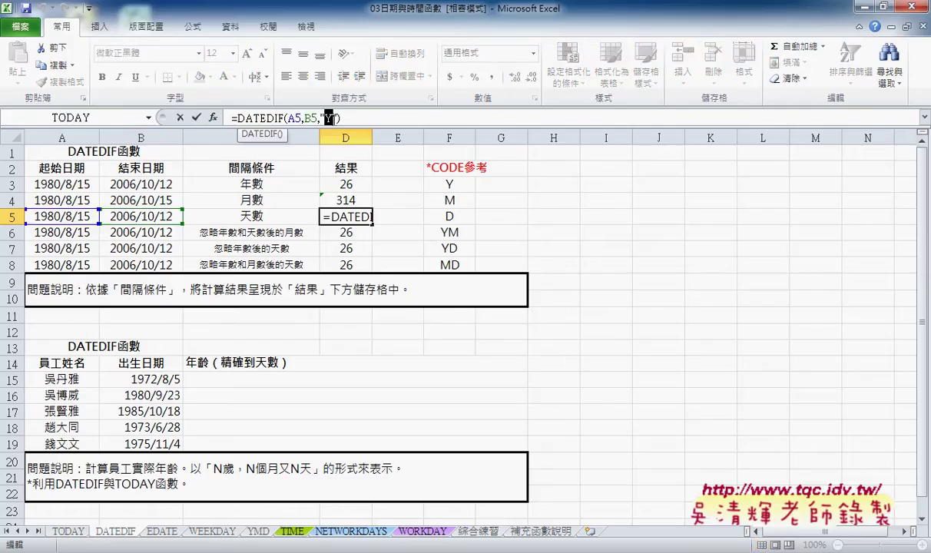
text(D)
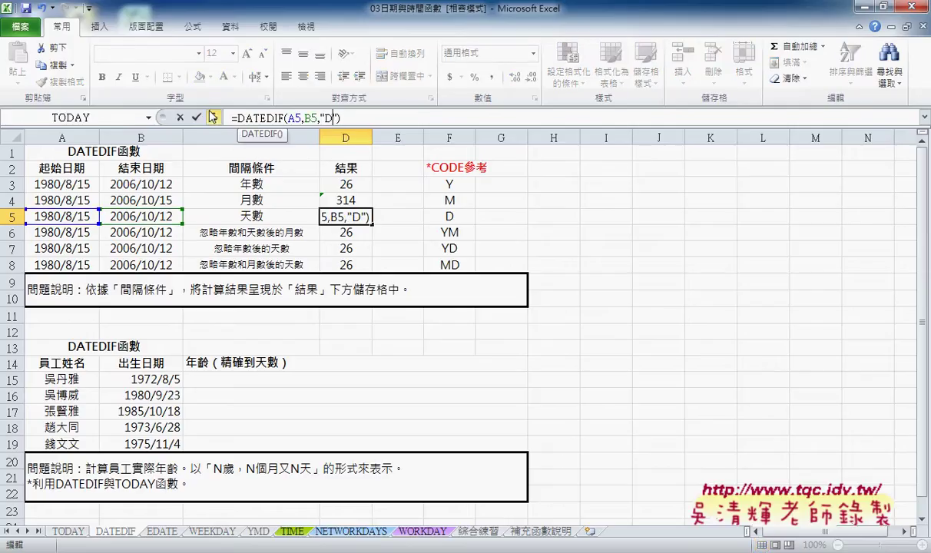
click(197, 116)
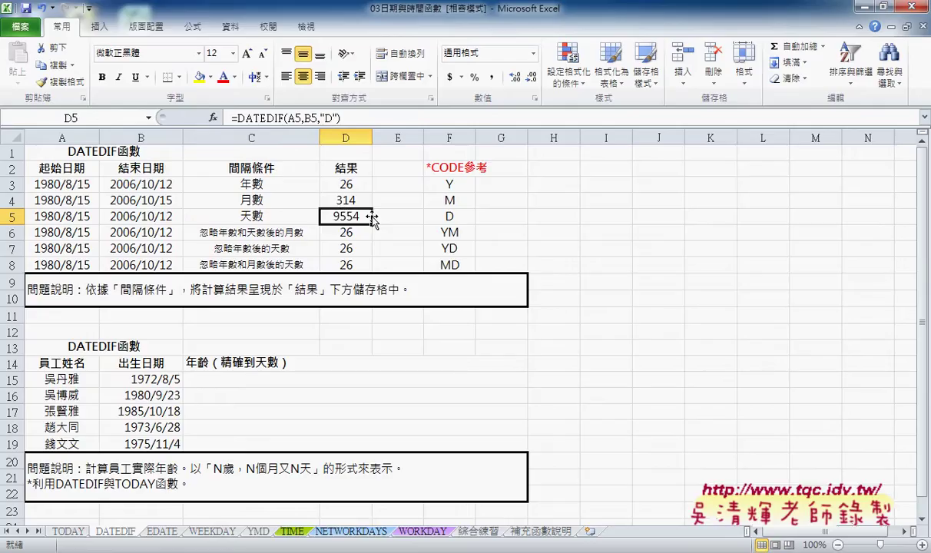
click(358, 233)
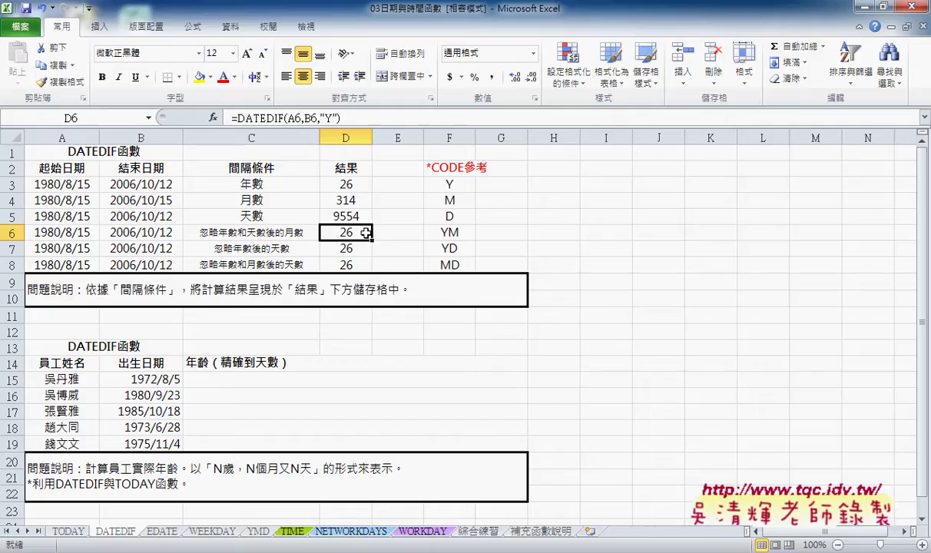
Step: Change D6's code to "YM" so it returns 1 month after whole years
click(337, 119)
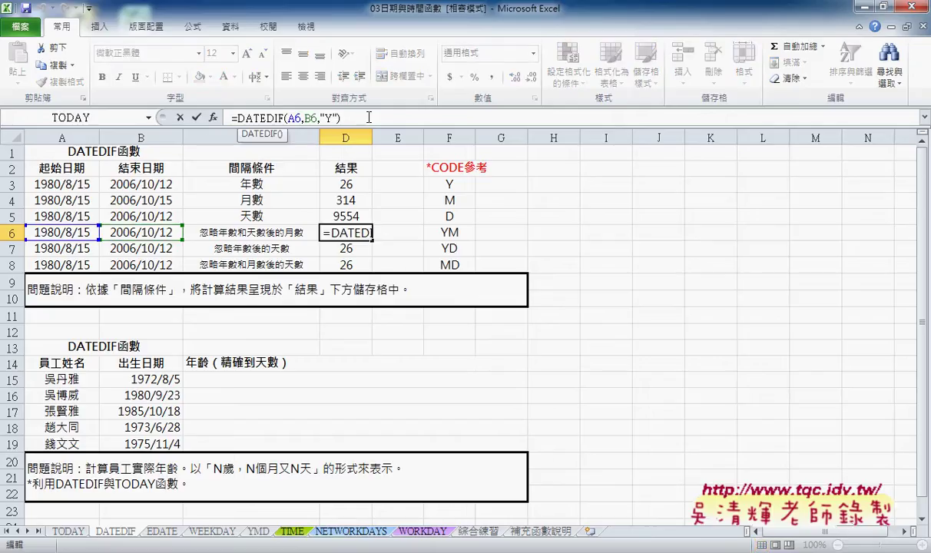
text(M)
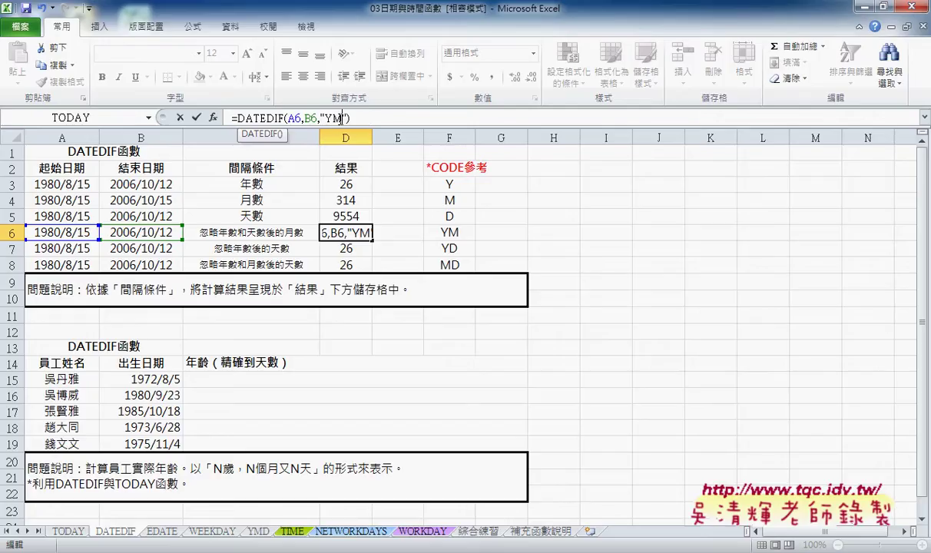
click(202, 123)
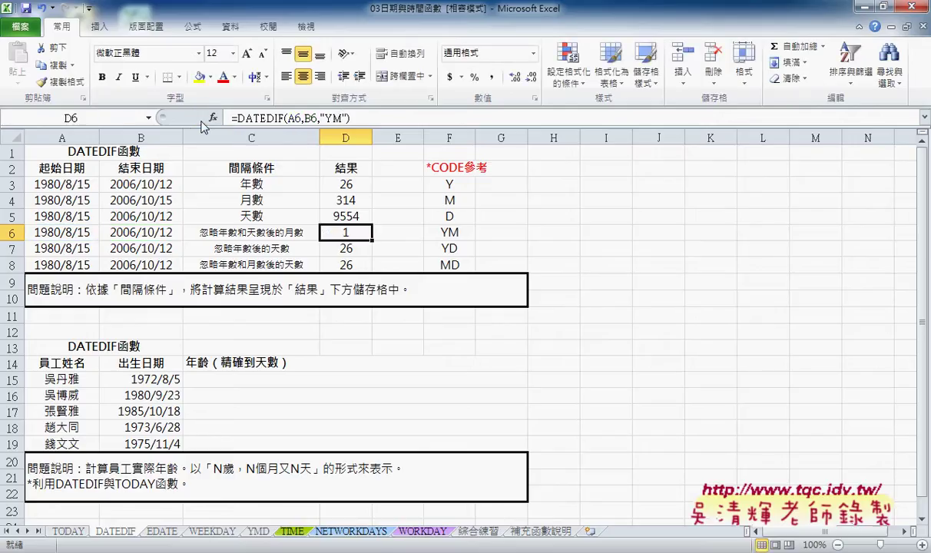
click(154, 238)
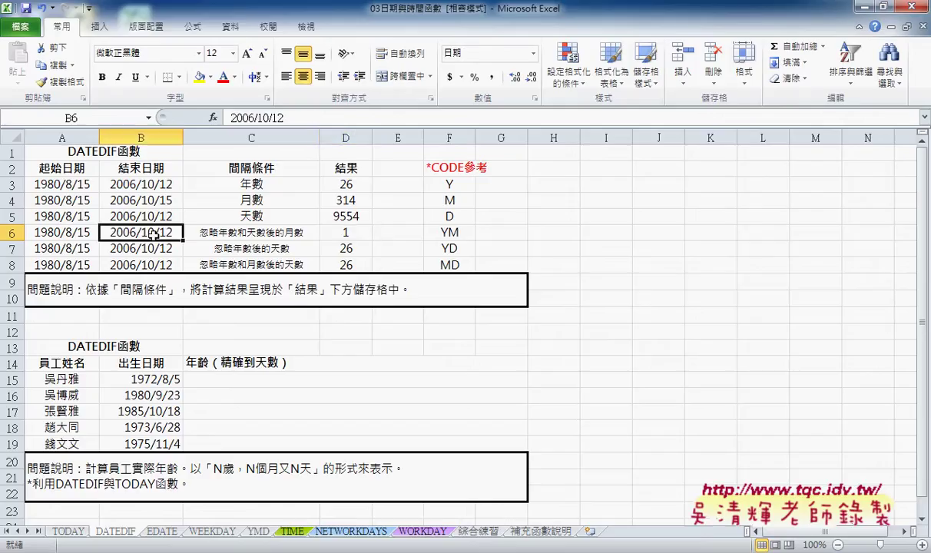
double_click(163, 233)
drag(165, 232, 173, 232)
text(5)
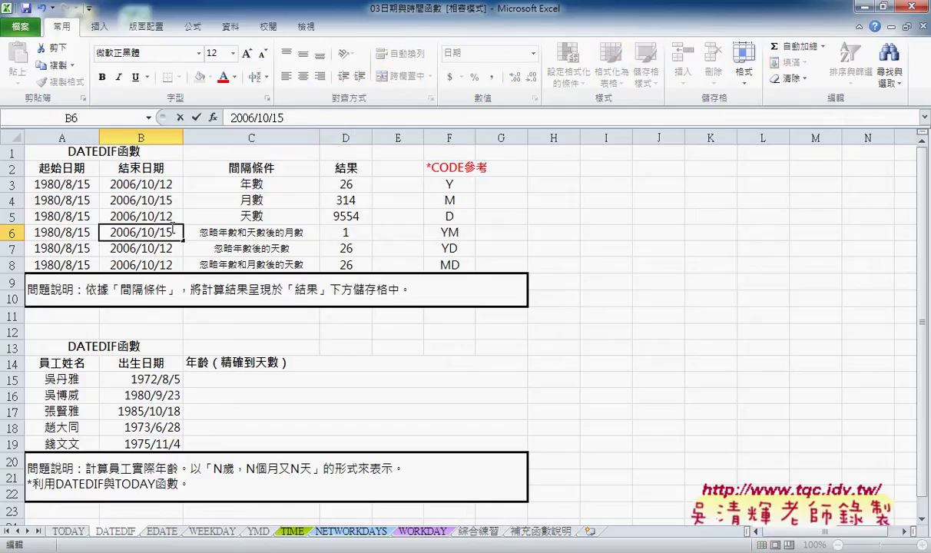
key(Return)
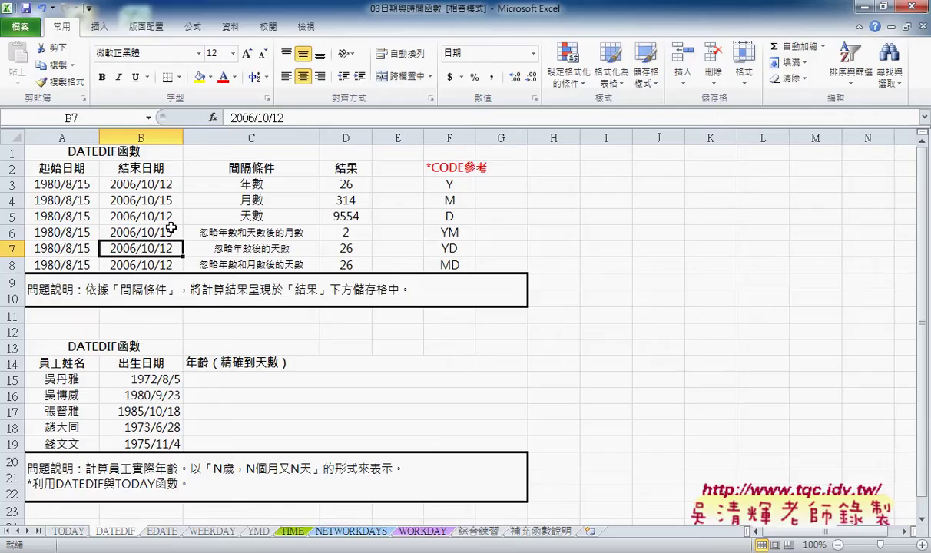
click(169, 230)
double_click(157, 232)
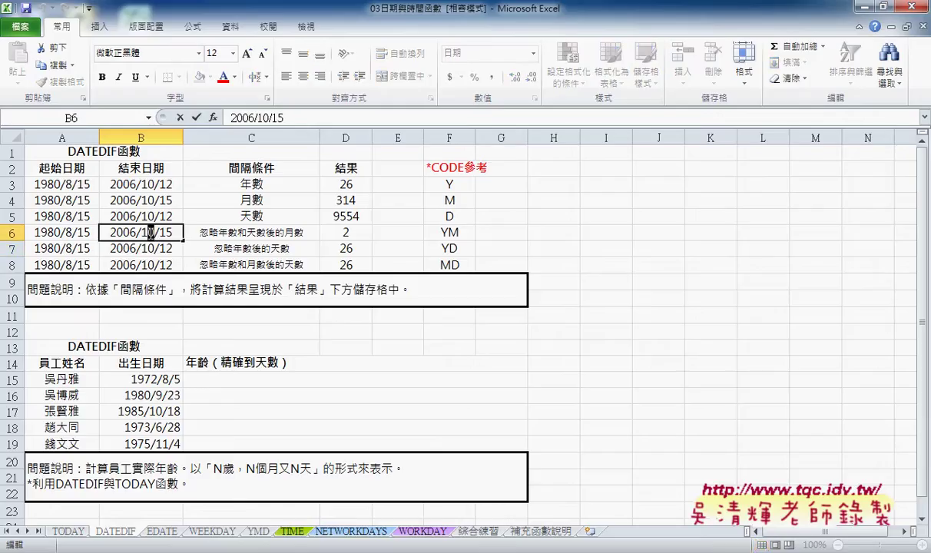
double_click(151, 232)
text(2)
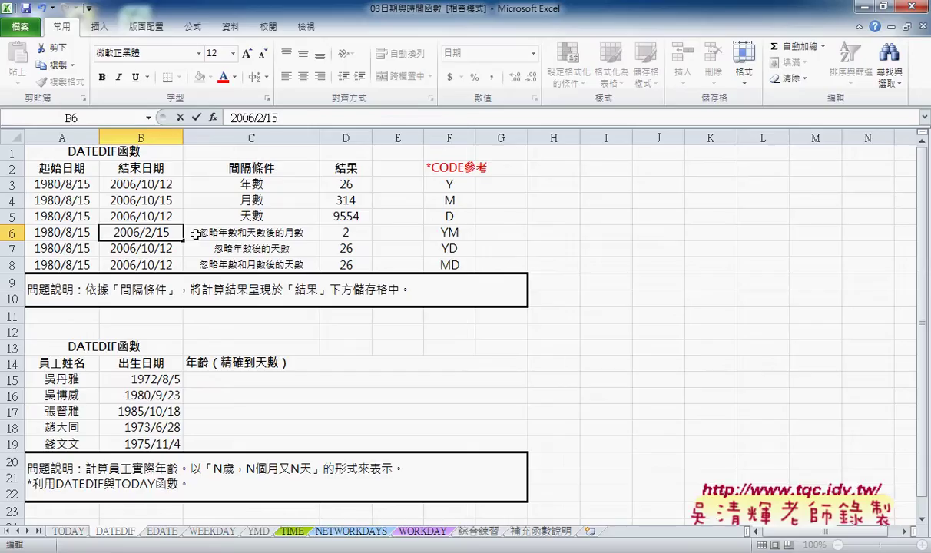
key(Return)
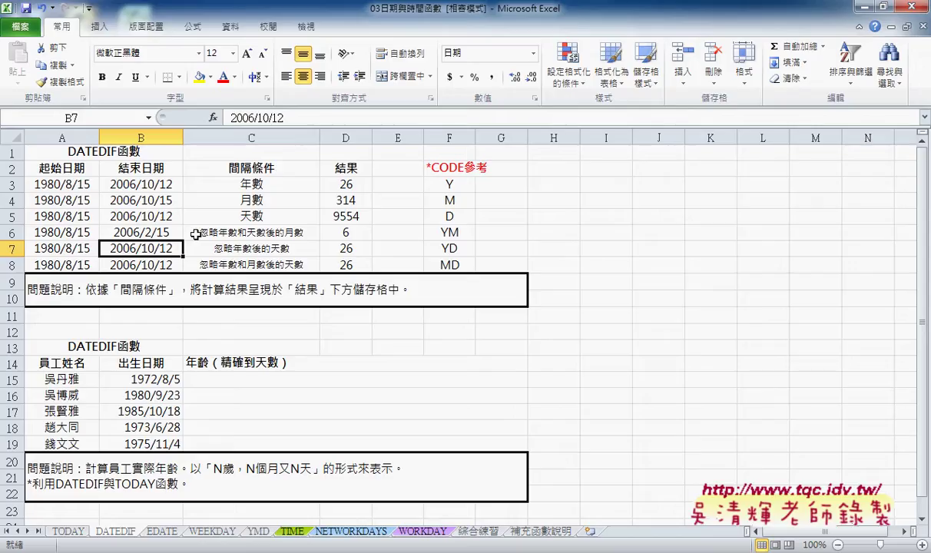
Step: Change D7's formula to =DATEDIF(A7,B7,"YD"), returning 58 days
click(343, 246)
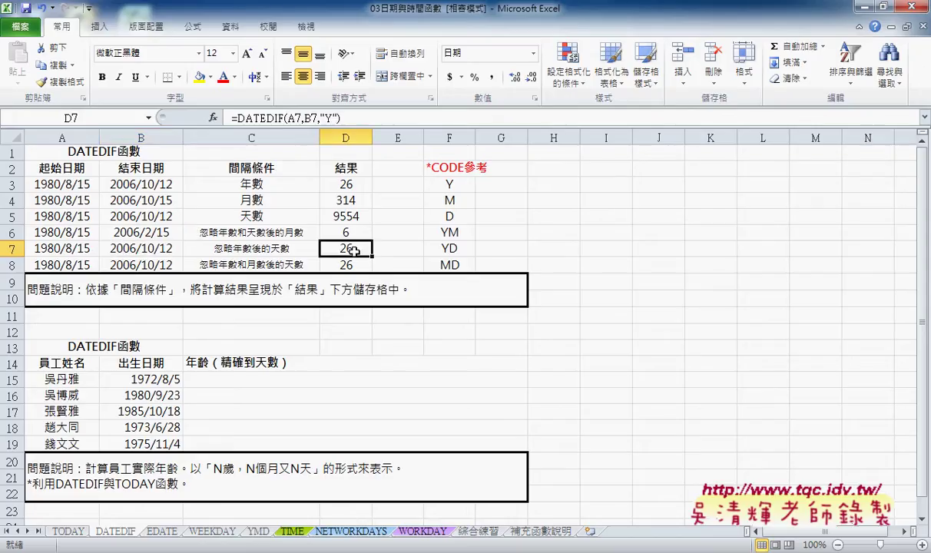
click(327, 119)
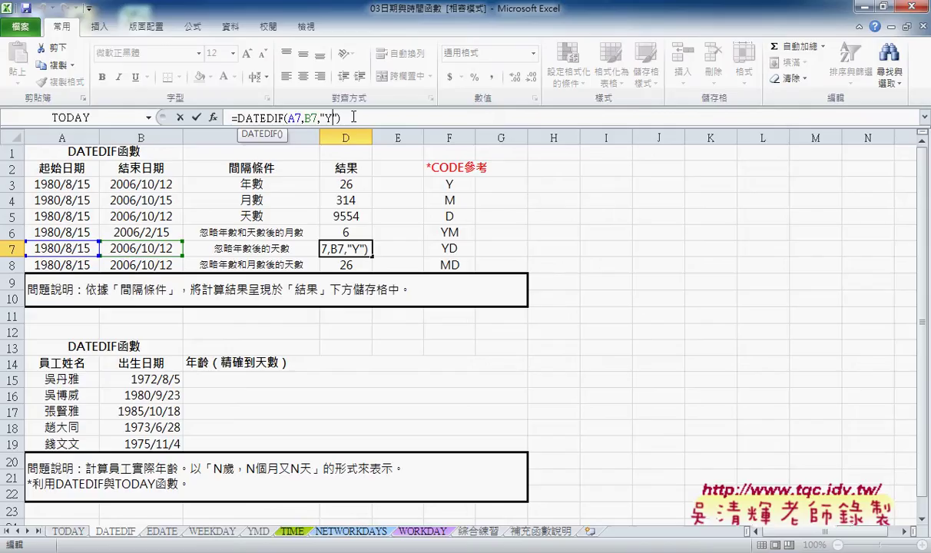
text(D)
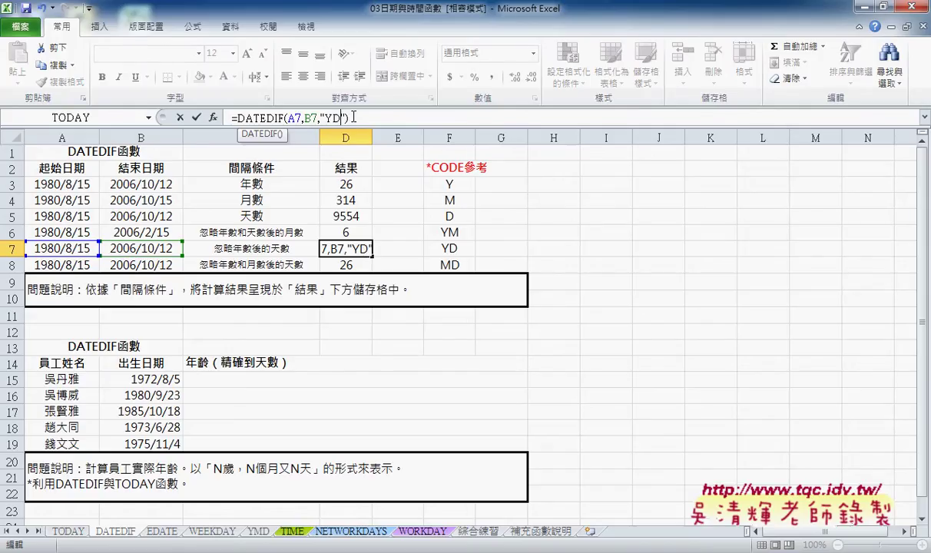
key(Return)
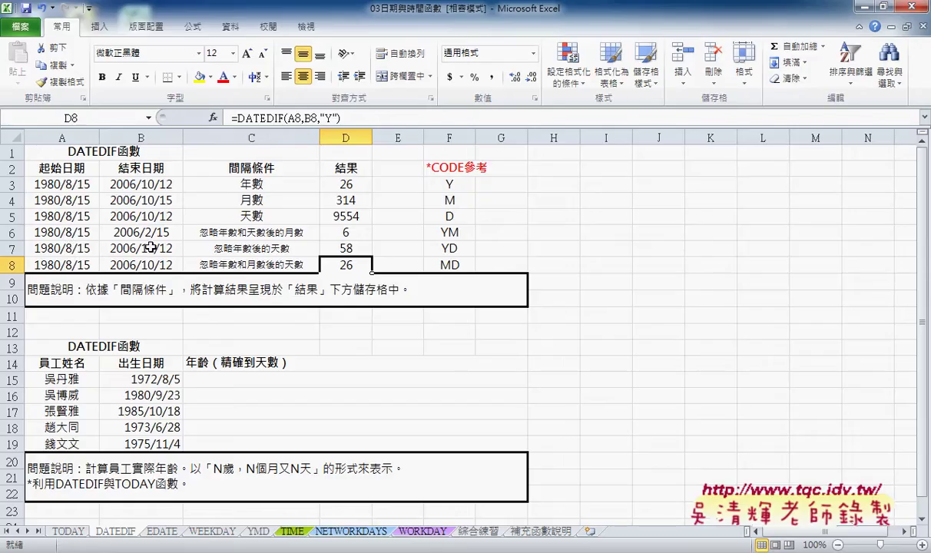
click(343, 248)
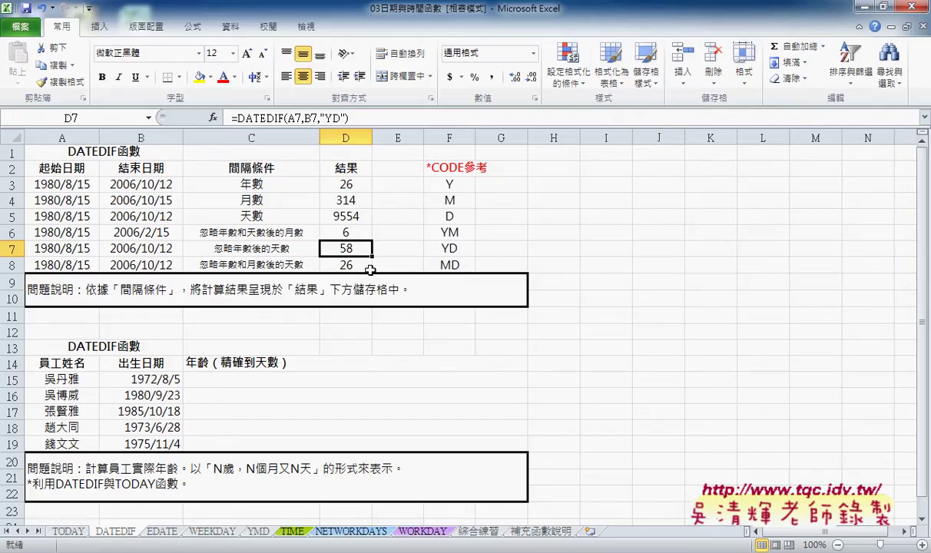
Step: Change D8's formula to =DATEDIF(A8,B8,"MD")
click(350, 263)
click(336, 117)
key(BackSpace)
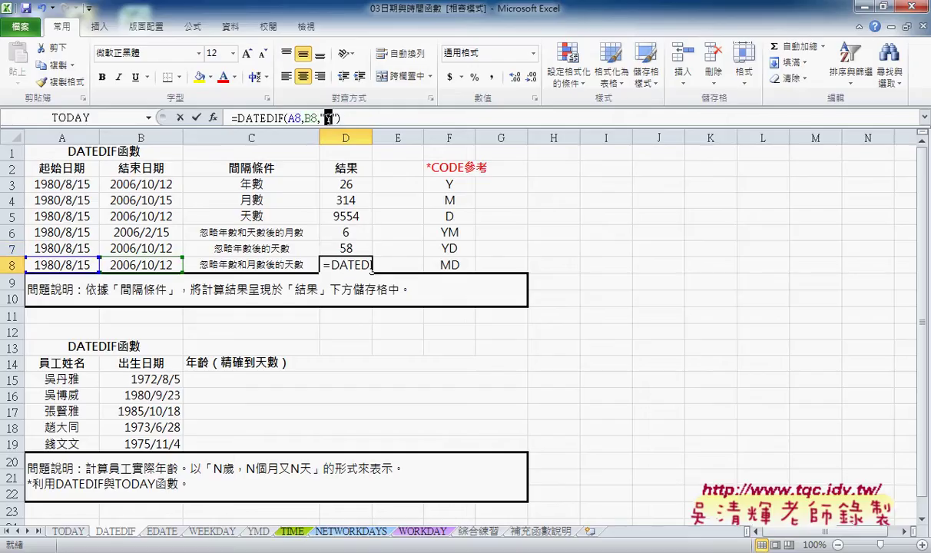
text(M)
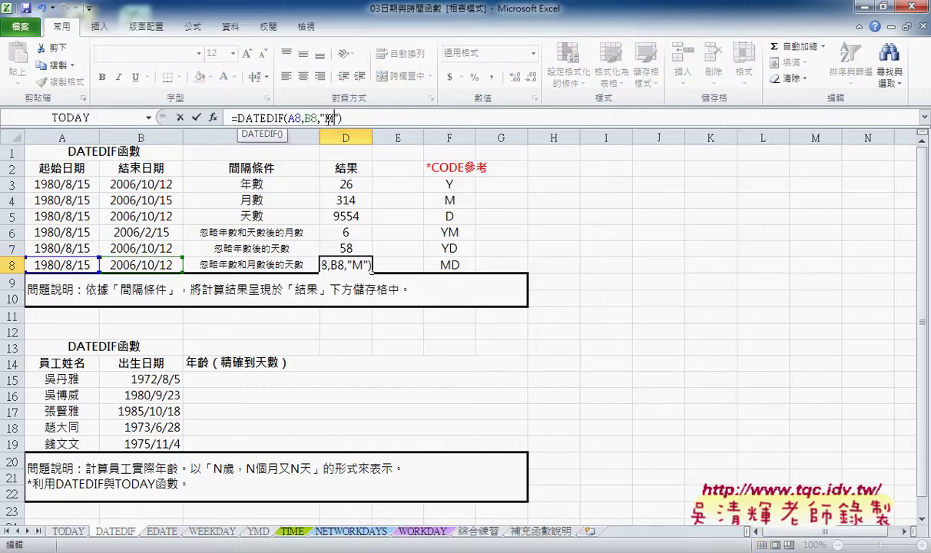
text(D)
drag(35, 259, 157, 262)
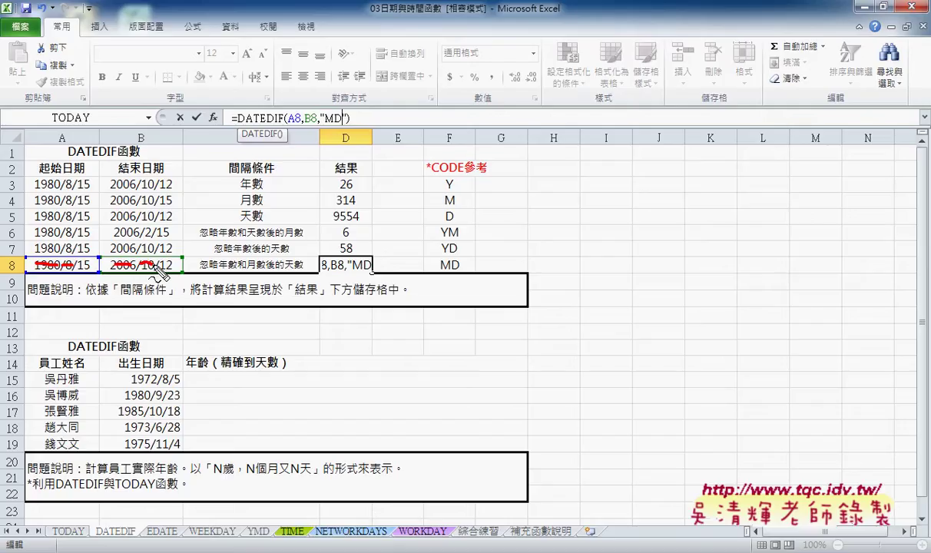
drag(91, 259, 89, 257)
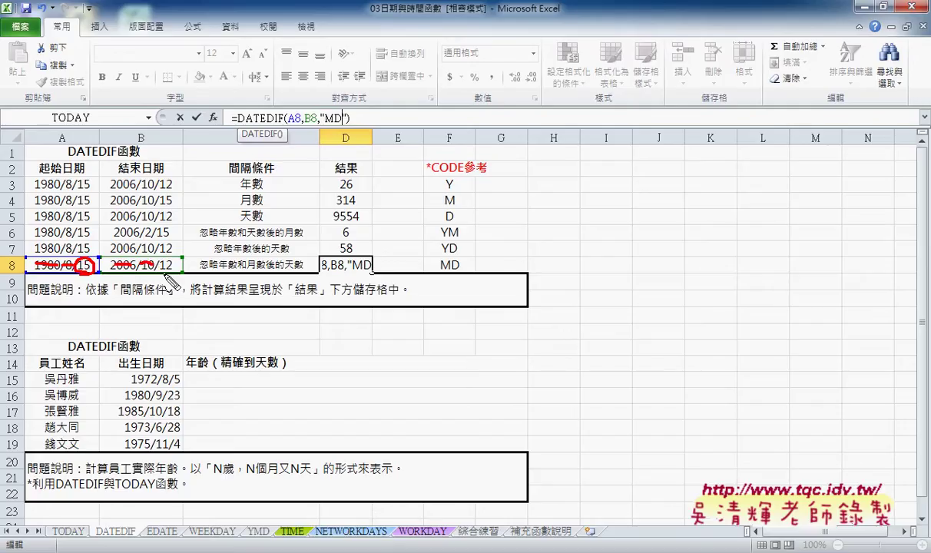
drag(168, 261, 166, 260)
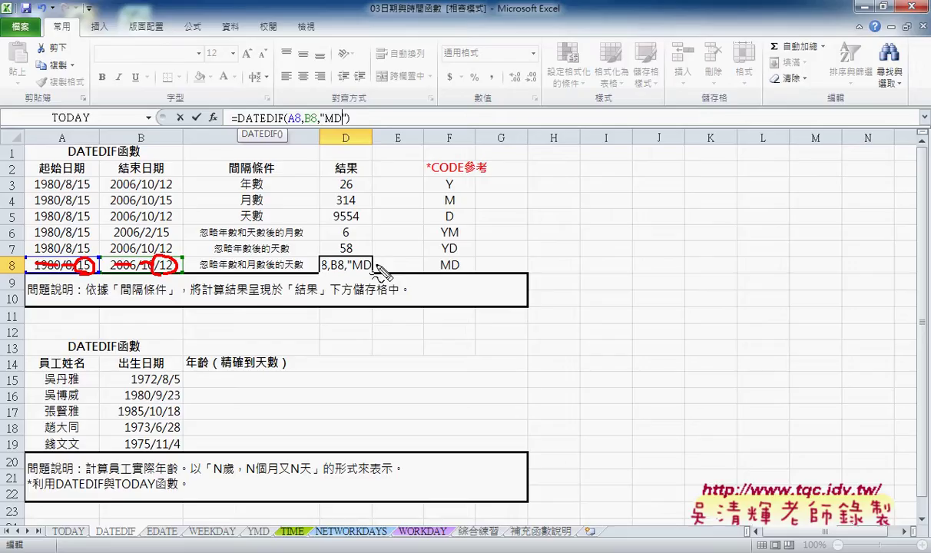
key(Return)
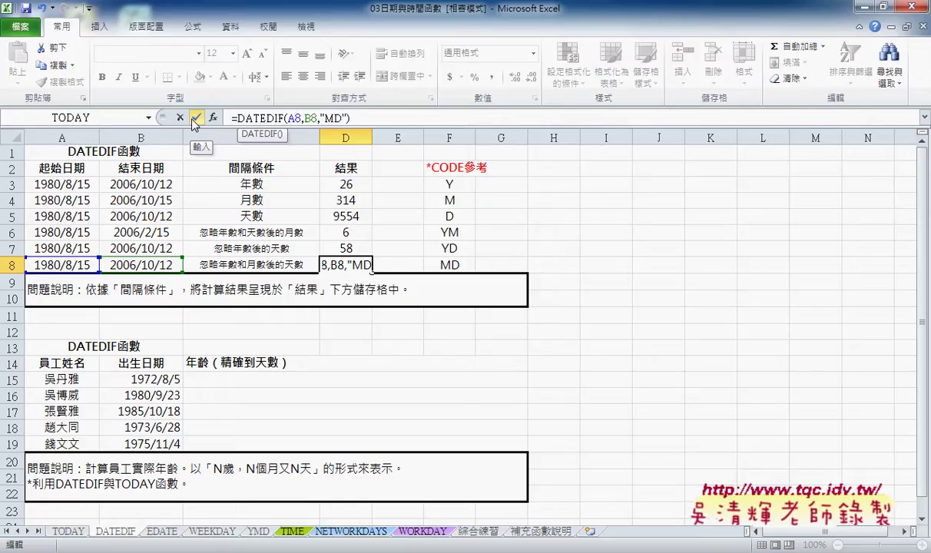
click(195, 118)
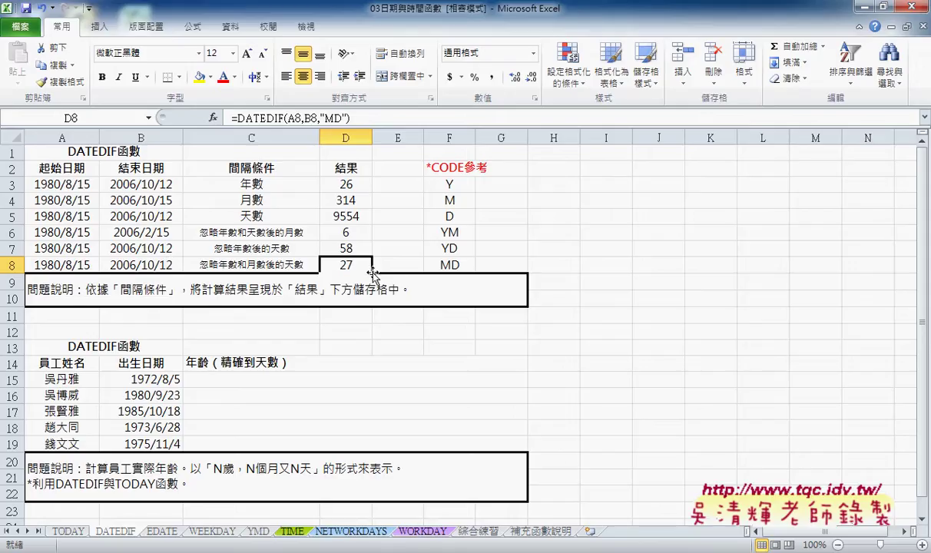
Step: Change B8's end date to 2006/10/18 so D8 shows 3 days
double_click(177, 264)
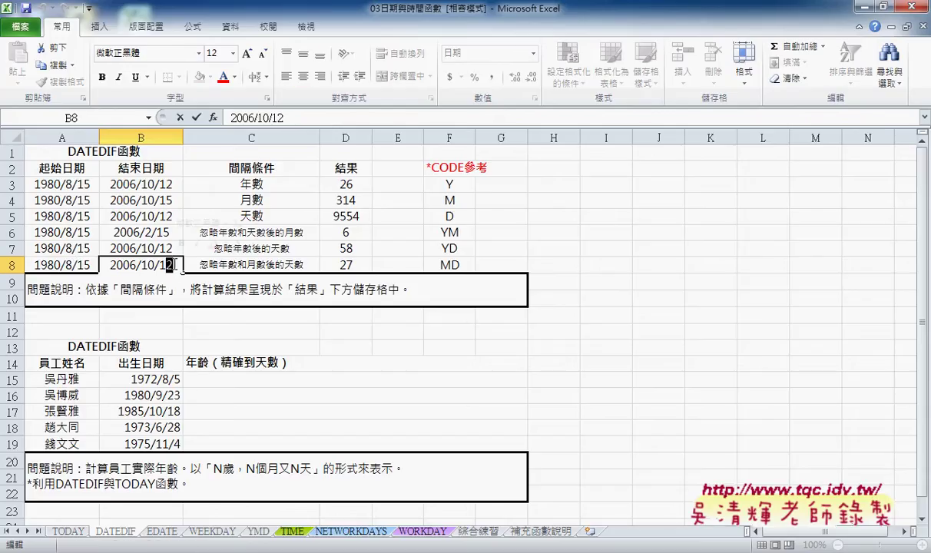
key(BackSpace)
text(8)
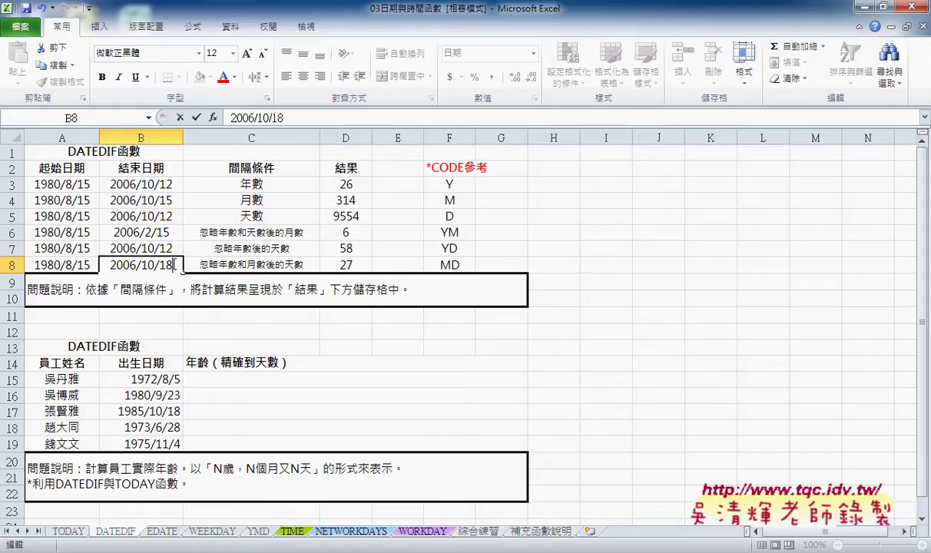
key(Return)
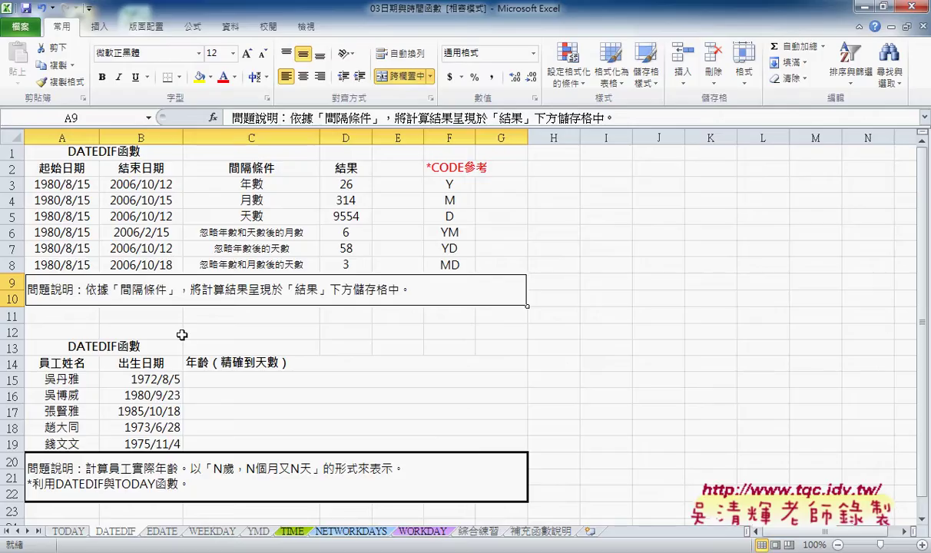
click(332, 384)
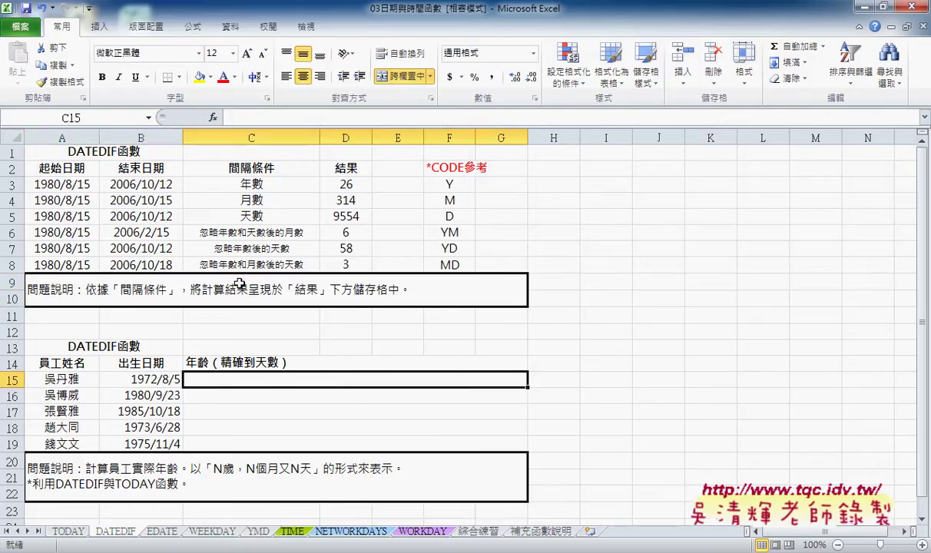
Step: Enter =DATEDIF(B15,TODAY(),"Y") in C15, showing the first employee's age as 42
click(252, 119)
text(=)
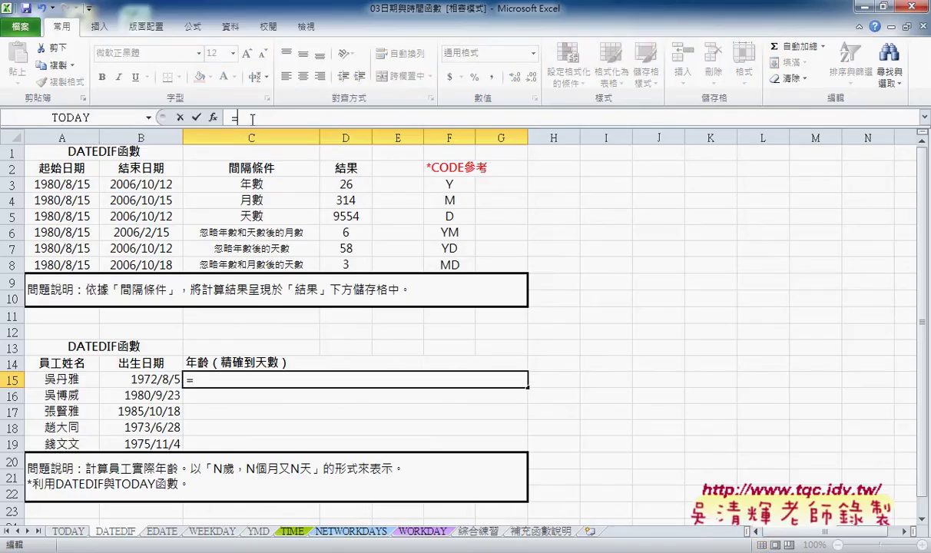
text(date)
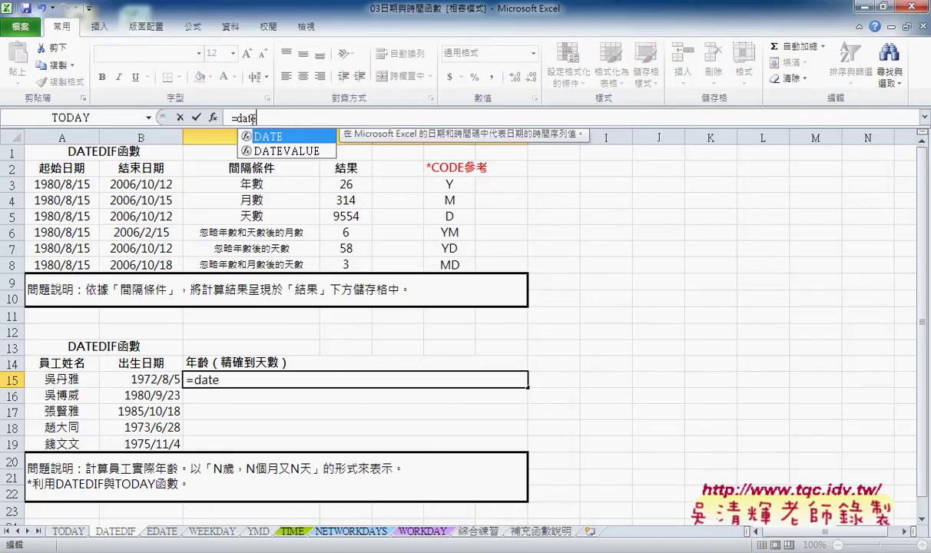
text(dif()
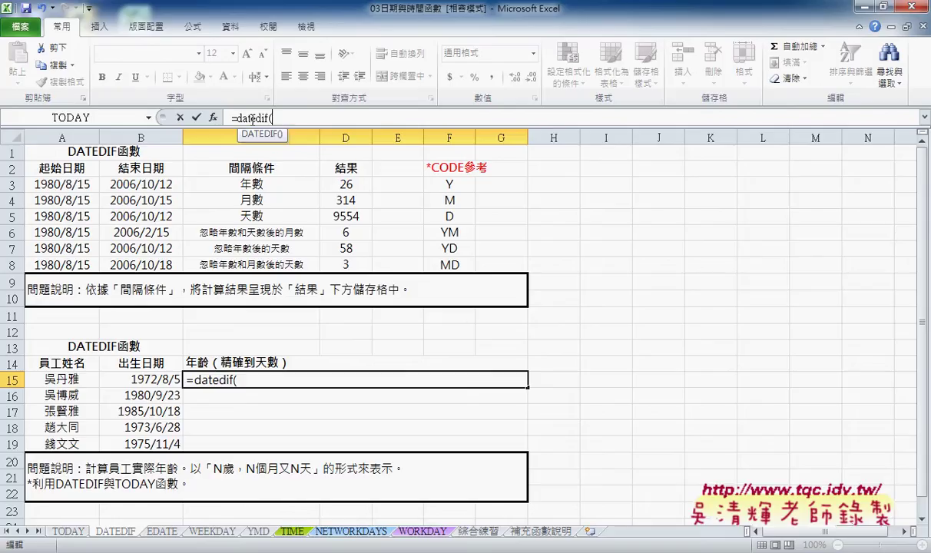
click(170, 376)
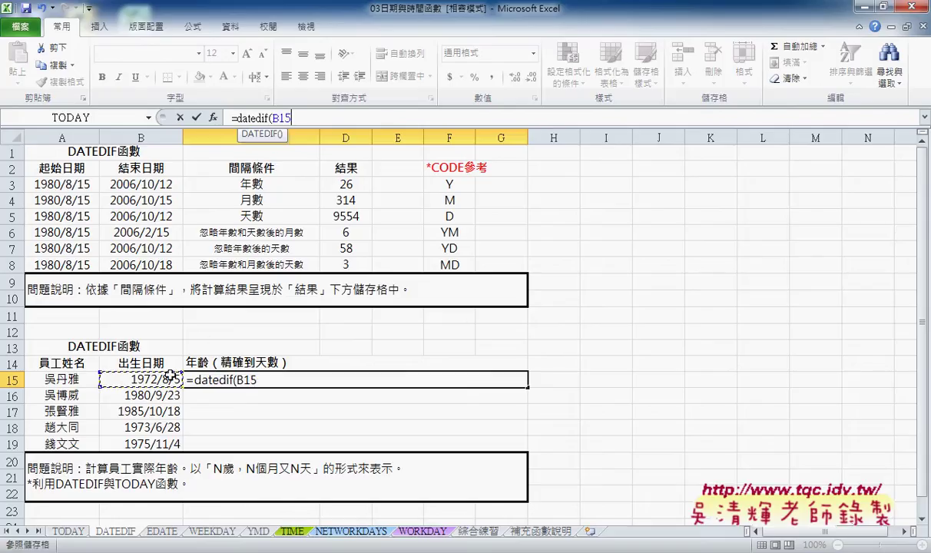
text(,t)
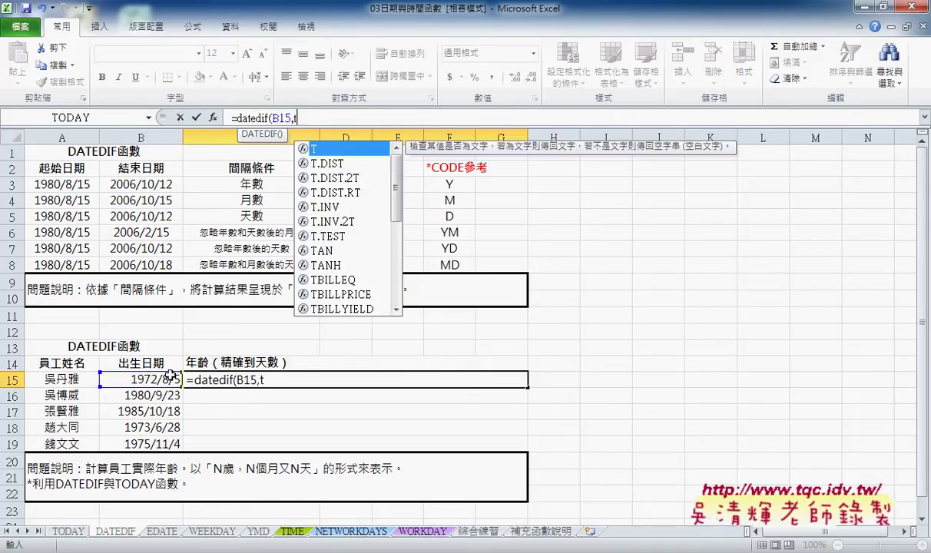
text(oday)
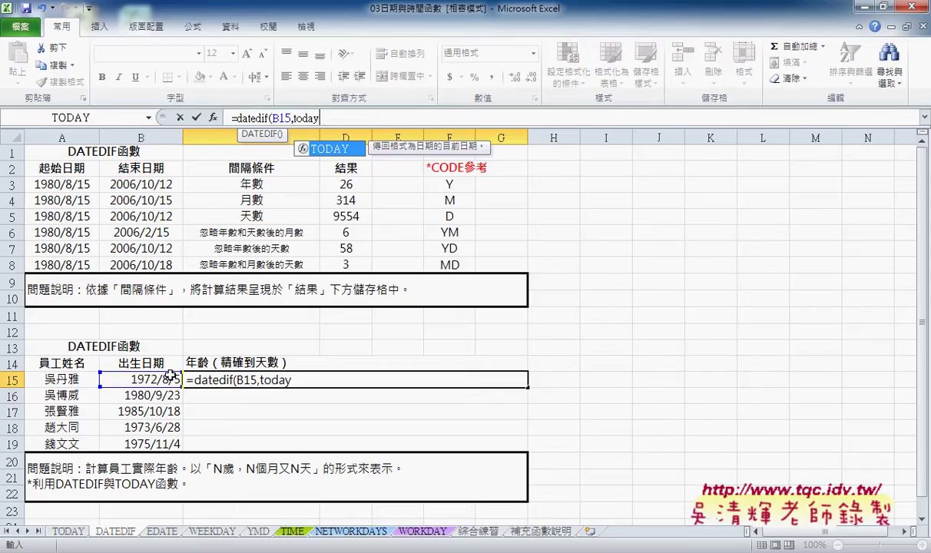
text(())
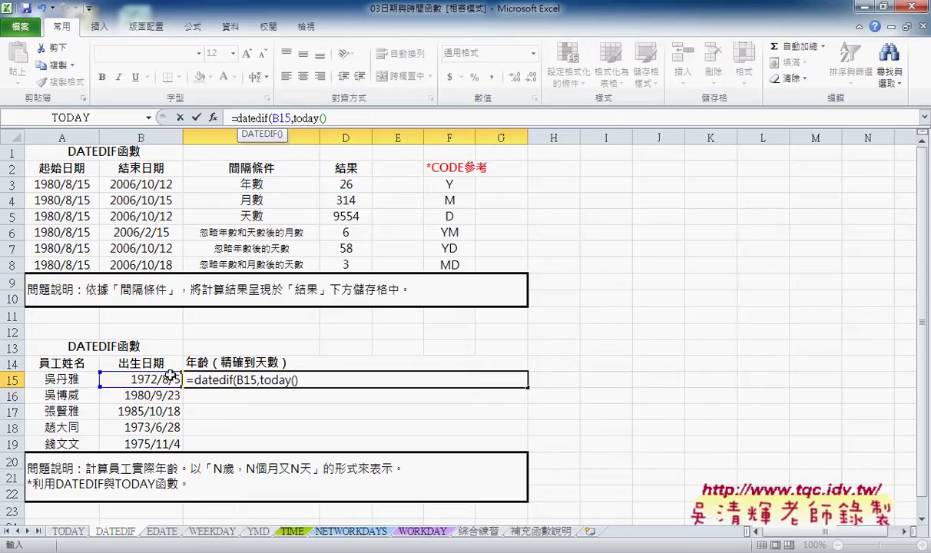
text(,)
text("Y)
text("))
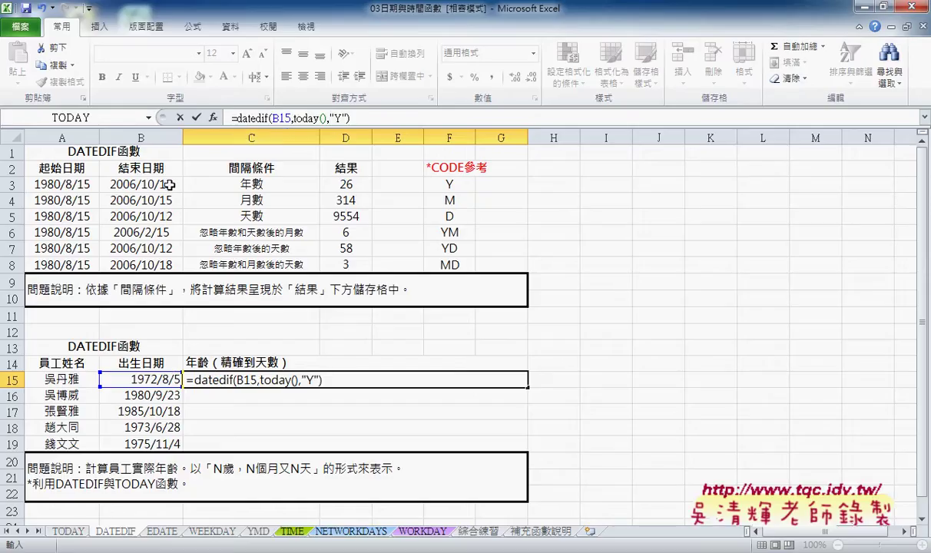
click(197, 119)
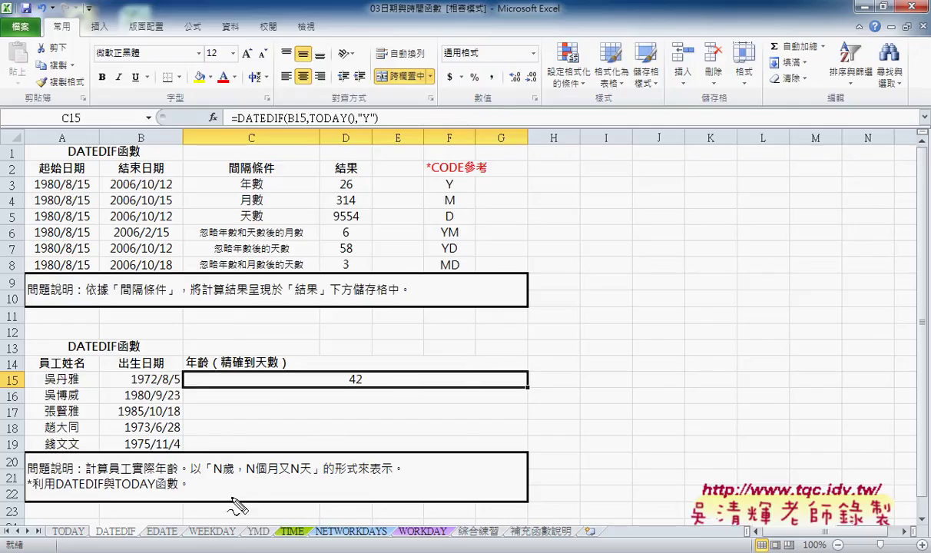
Step: Annotate C15's years-only result as incomplete and circle the D3:D8 results for reference
mouse_move(223, 474)
mouse_down()
mouse_move(307, 472)
mouse_move(355, 386)
mouse_move(355, 395)
mouse_up()
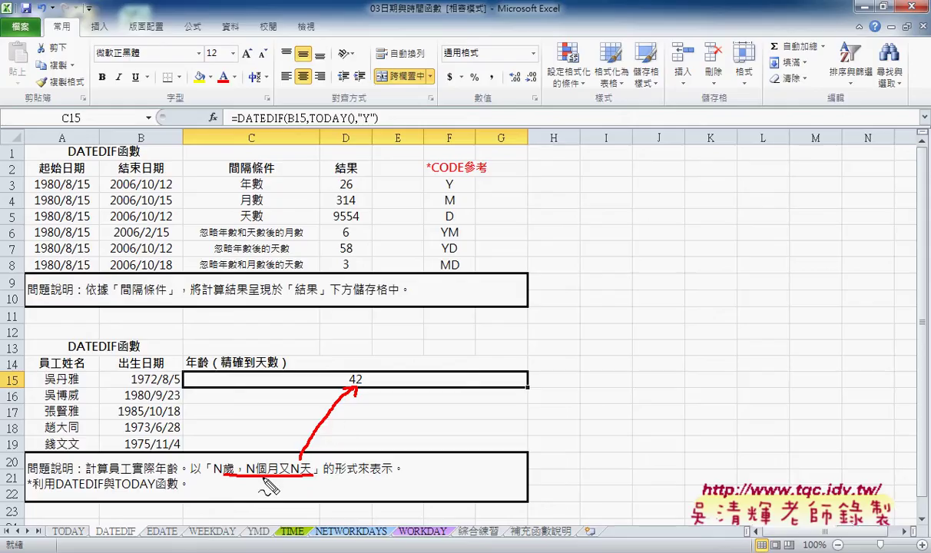
drag(247, 481, 259, 481)
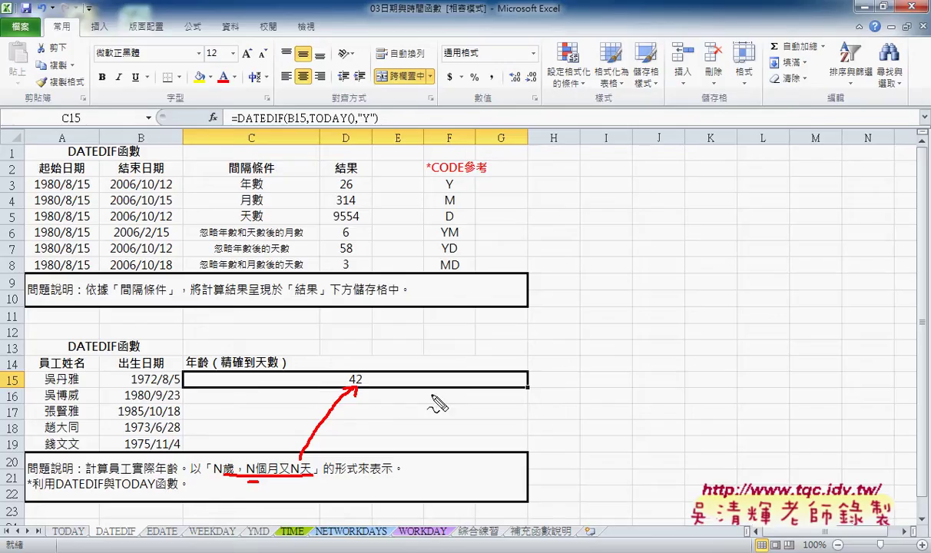
drag(368, 388, 460, 387)
drag(381, 355, 398, 382)
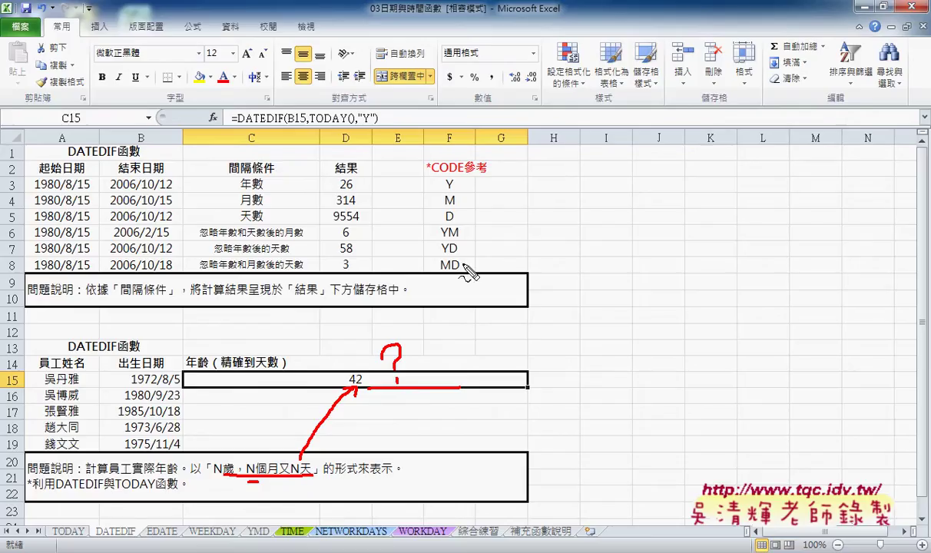
mouse_move(342, 270)
mouse_down()
mouse_move(353, 189)
mouse_move(353, 275)
mouse_up()
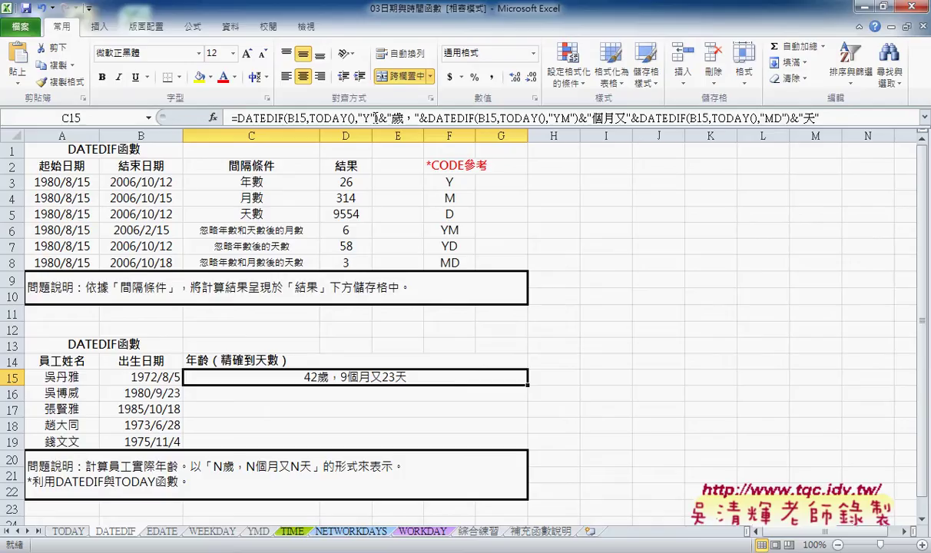
Step: Trim C15's formula back to =DATEDIF(B15,TODAY(),"Y"), showing 42
drag(376, 117, 874, 119)
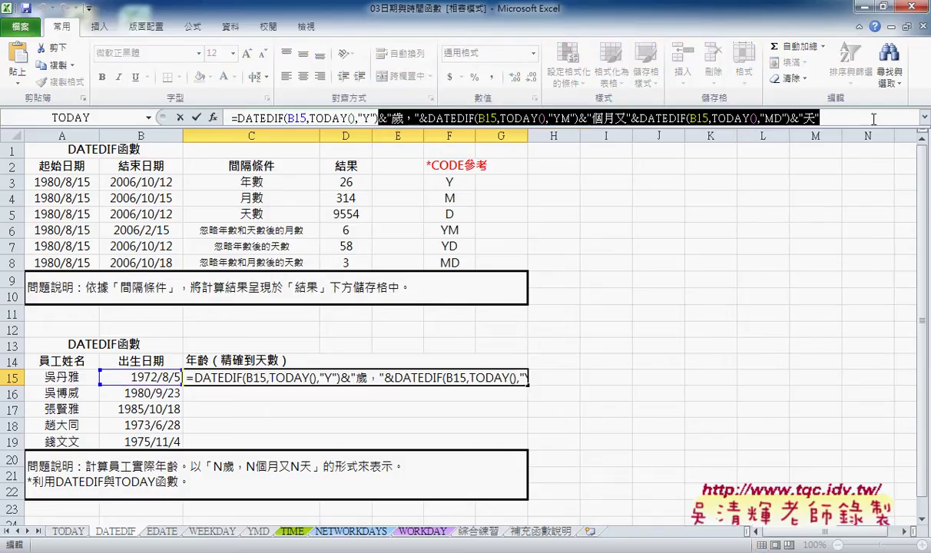
key(Delete)
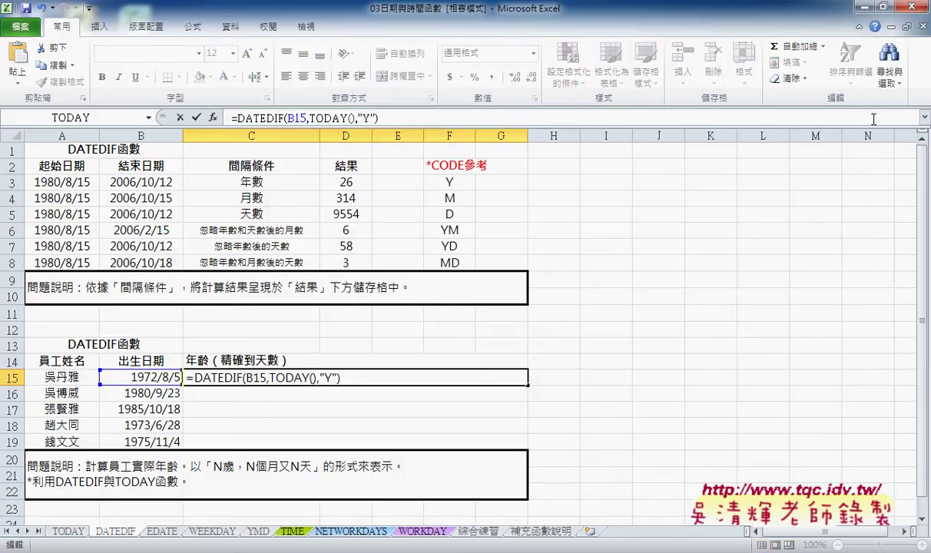
click(195, 117)
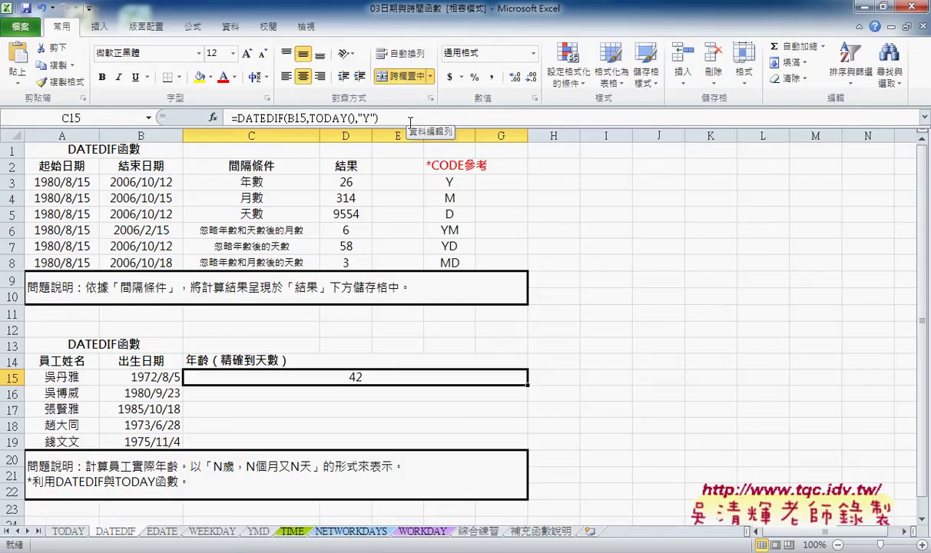
Step: Highlight the 歲，N個月又N天 format text in A20, then reopen C15's formula for editing
double_click(237, 467)
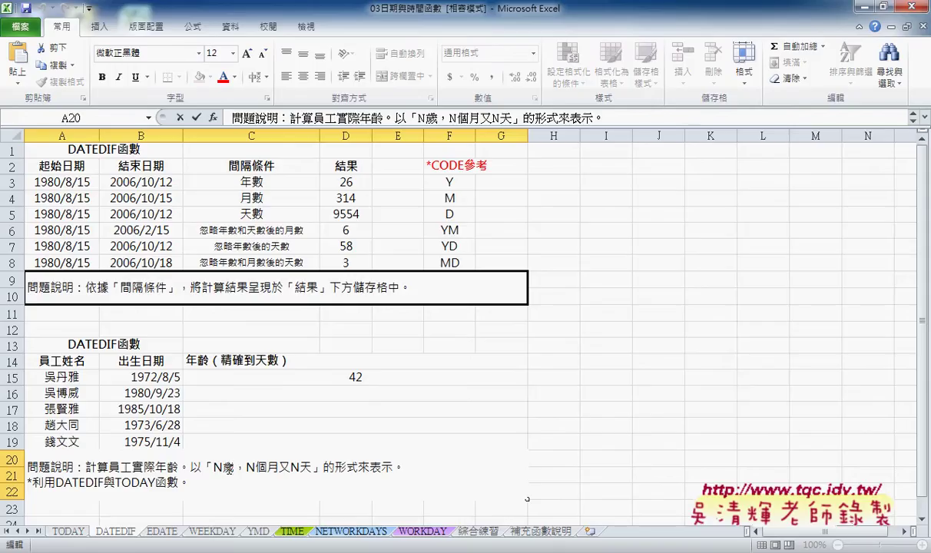
drag(223, 467, 307, 474)
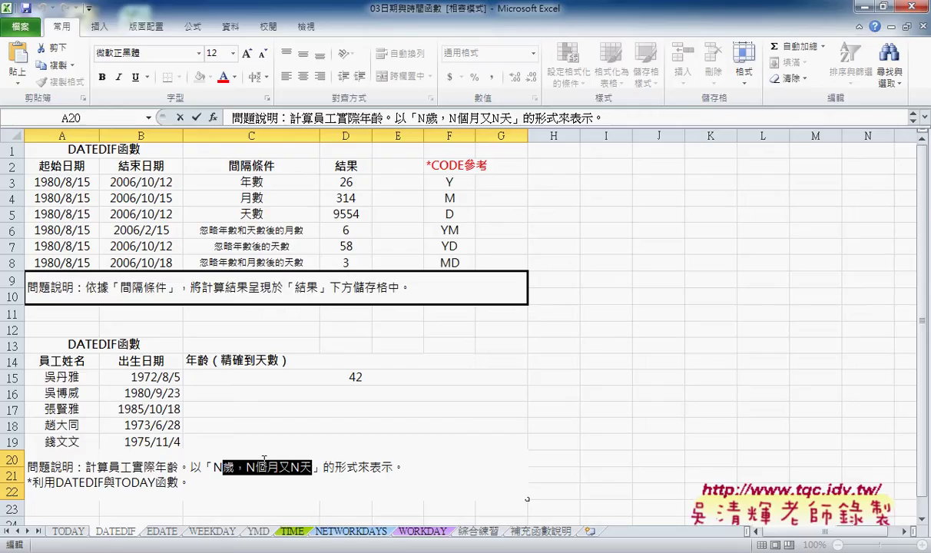
click(410, 383)
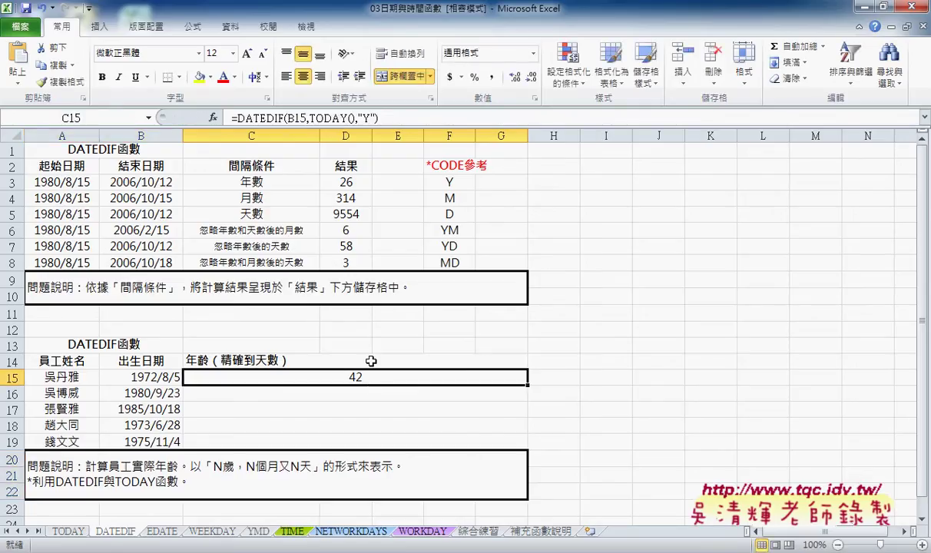
click(413, 117)
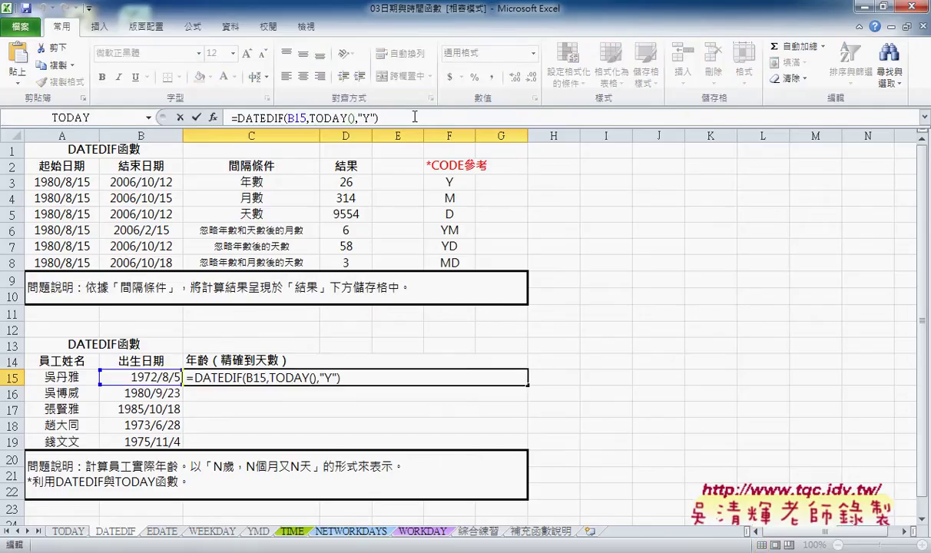
Step: Append &"歲，N個月又N天" to C15's years formula so the cell reads 42歲，N個月又N天
text(&)
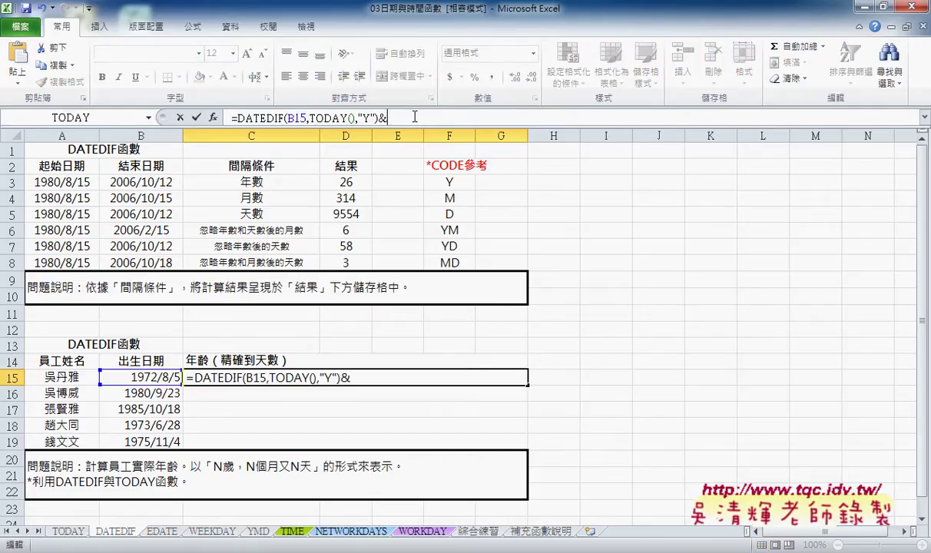
text("")
key(Left)
text(歲，N個月又N天)
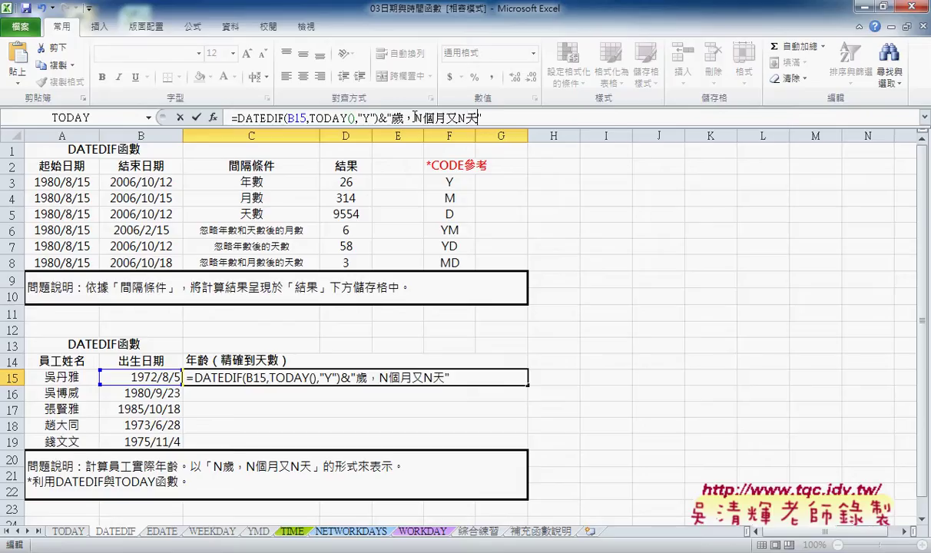
click(196, 117)
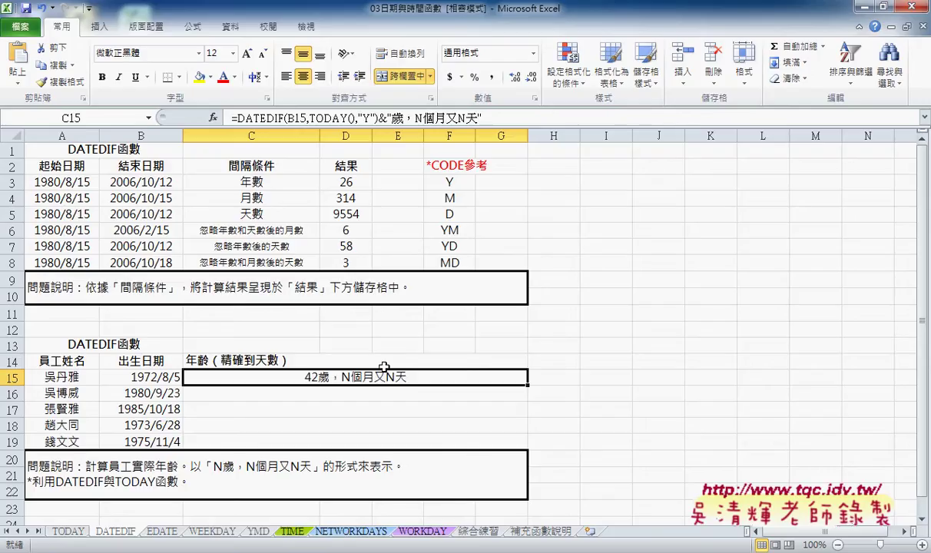
Step: In C15's formula, highlight the years DATEDIF, the quoted 歲，N個月又N天 text, then the N after 歲，
click(417, 118)
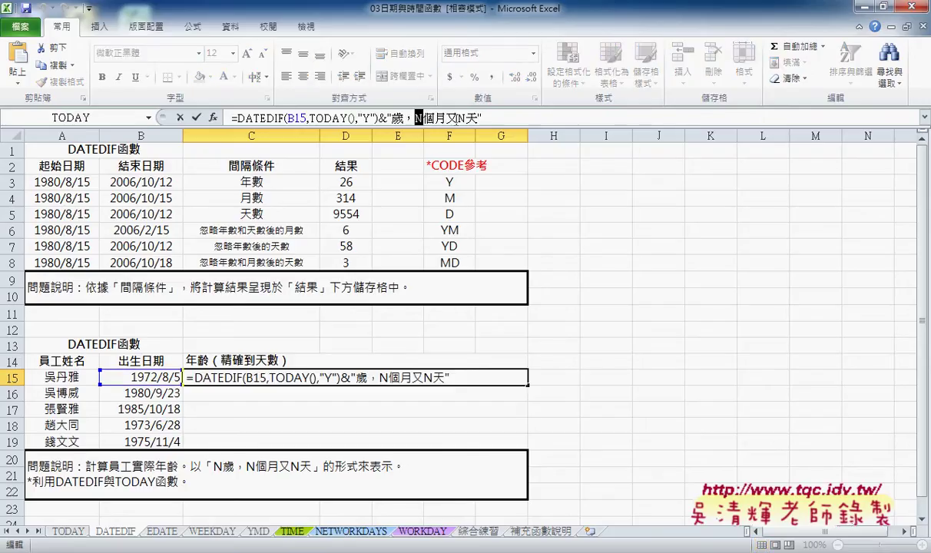
double_click(461, 117)
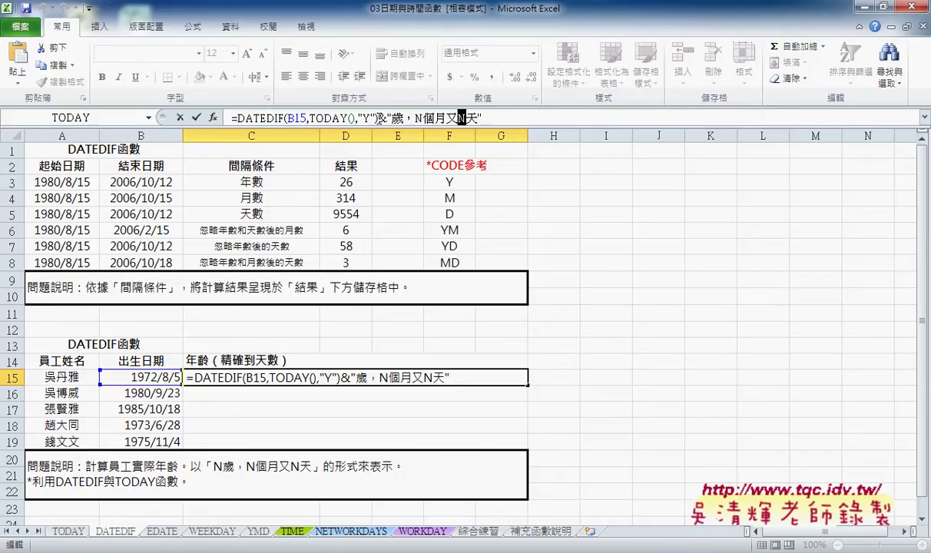
drag(377, 117, 238, 117)
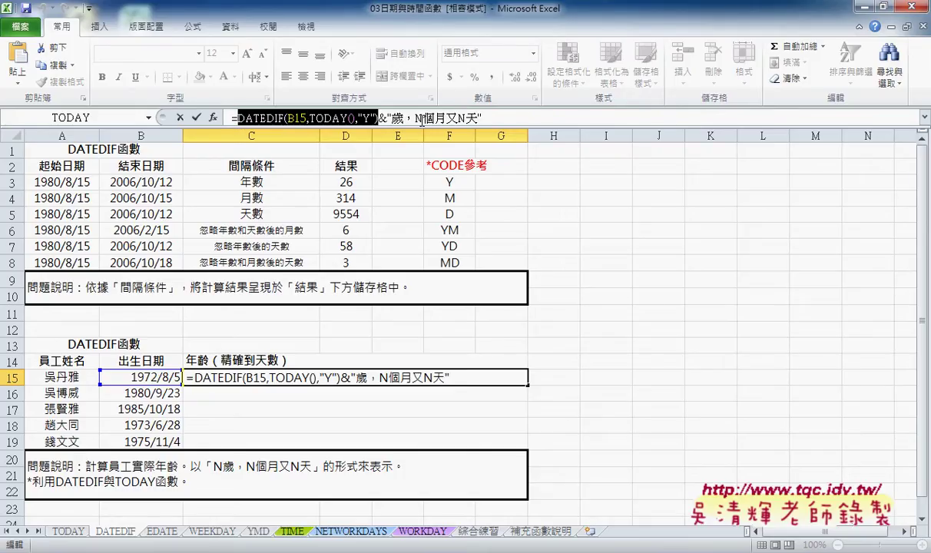
drag(387, 117, 482, 117)
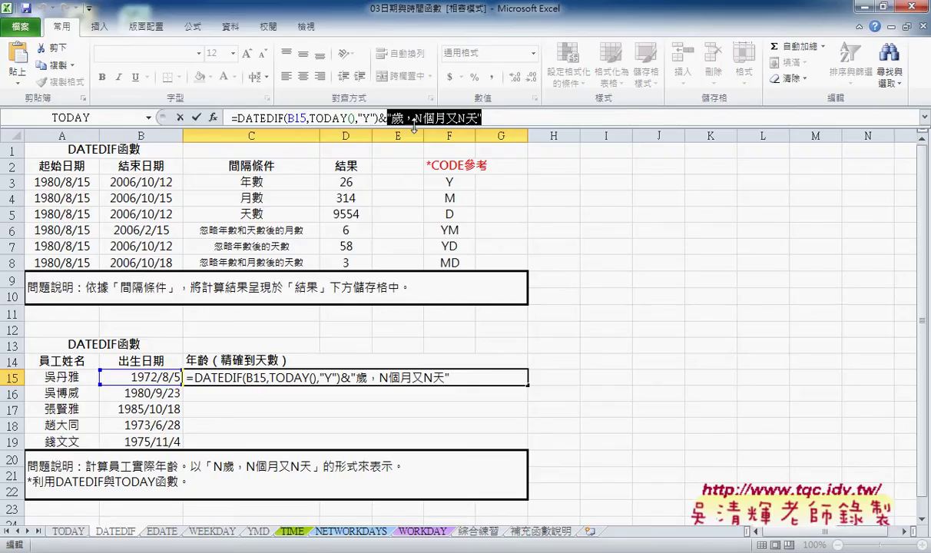
click(436, 118)
drag(415, 118, 422, 117)
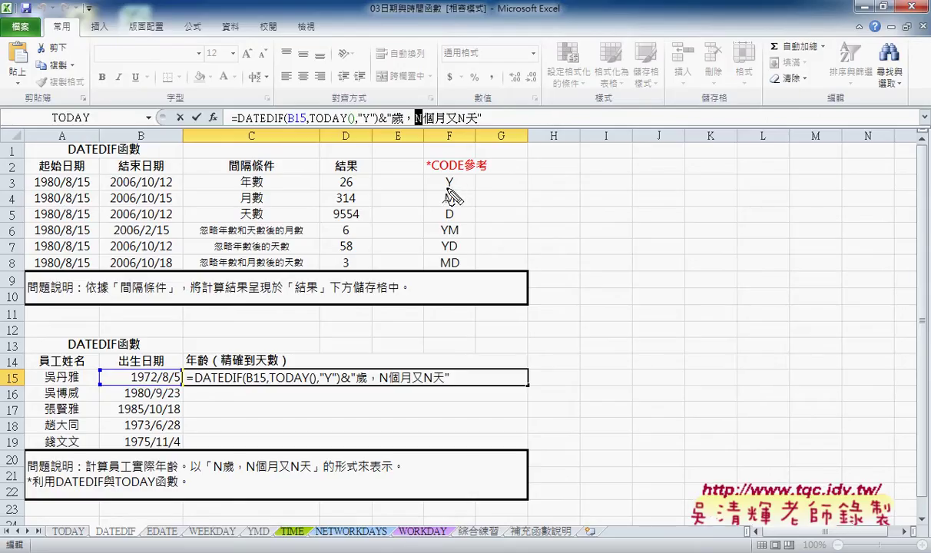
drag(445, 186, 460, 186)
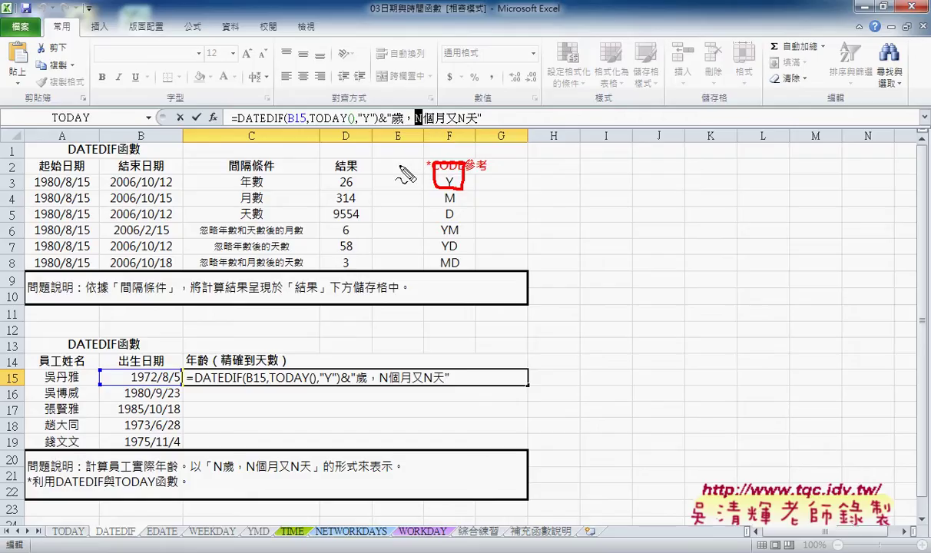
drag(357, 129, 386, 127)
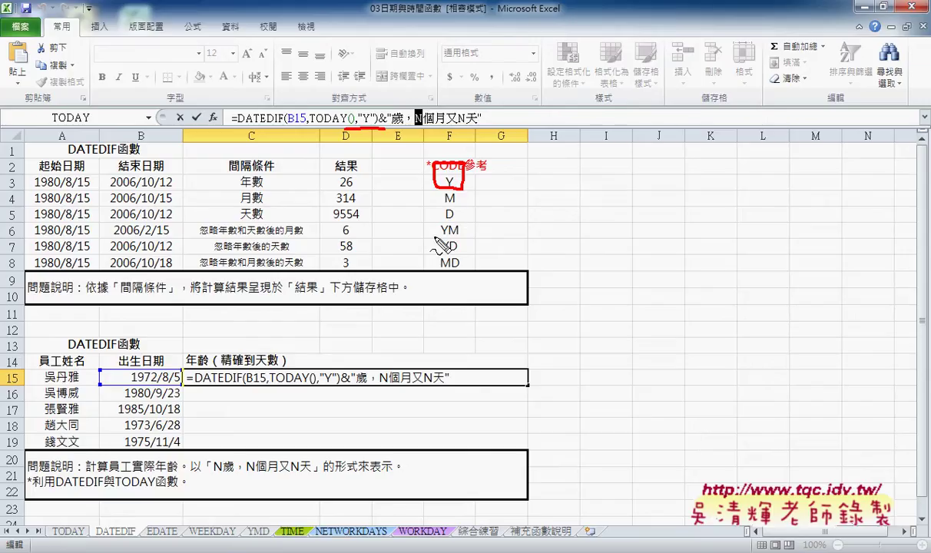
drag(388, 126, 421, 126)
drag(36, 228, 148, 228)
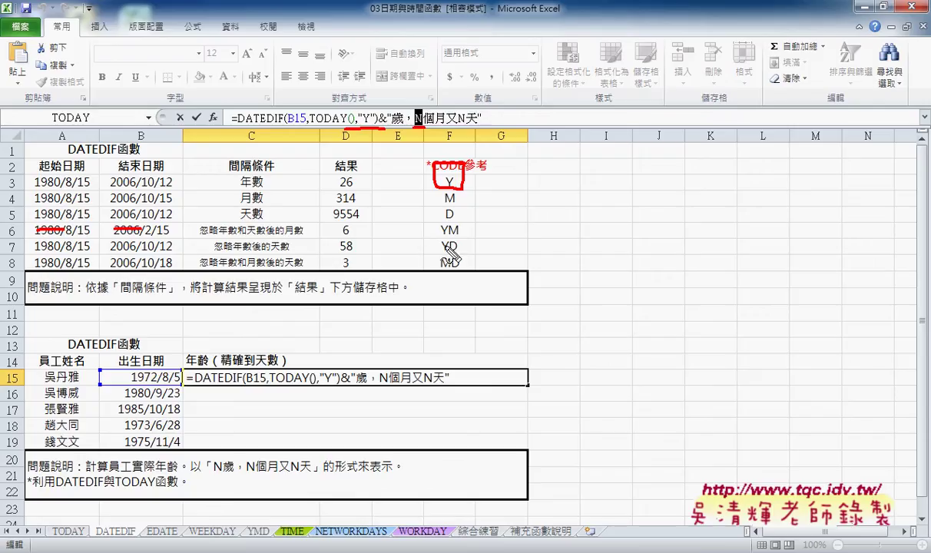
drag(441, 237, 458, 238)
drag(35, 262, 161, 260)
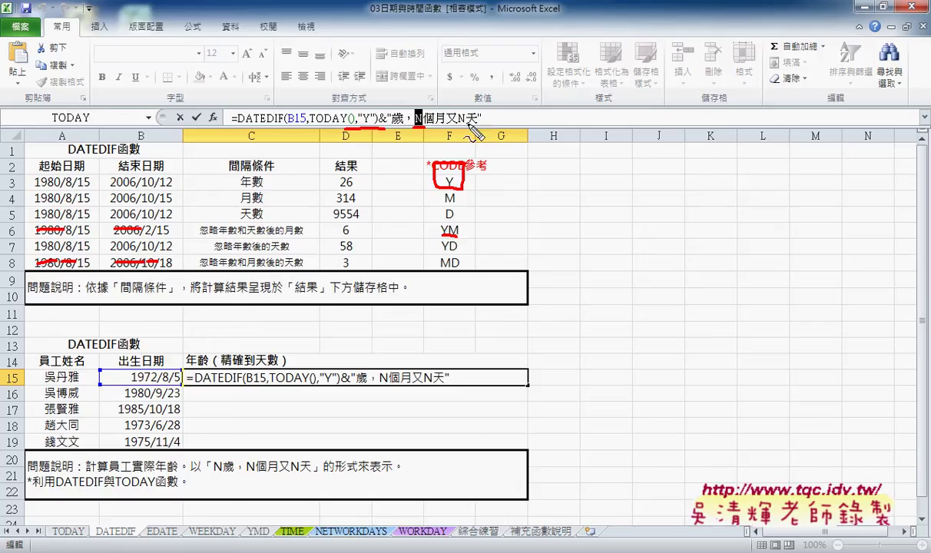
drag(459, 135, 469, 134)
key(Escape)
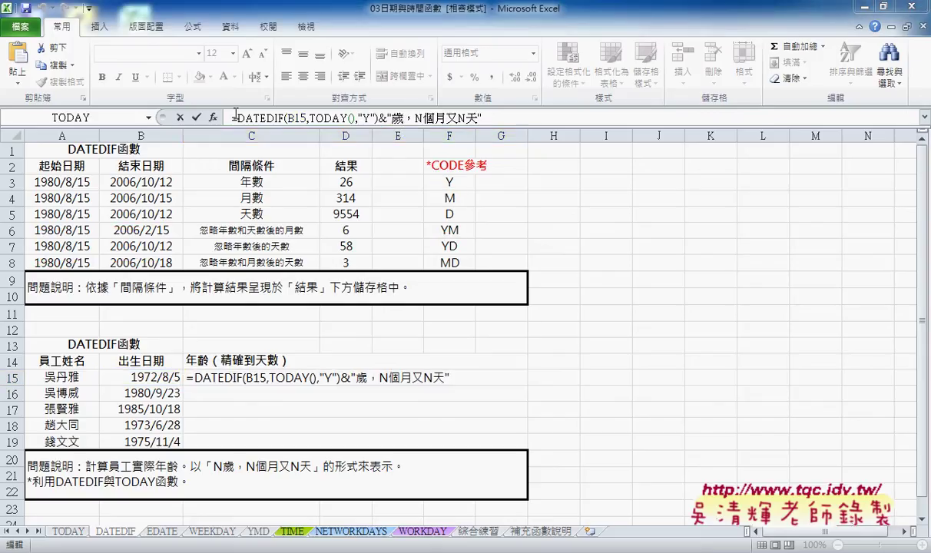
Step: Copy C15's years DATEDIF and replace the N after 歲， with a pair of quotes
click(225, 115)
drag(238, 117, 376, 117)
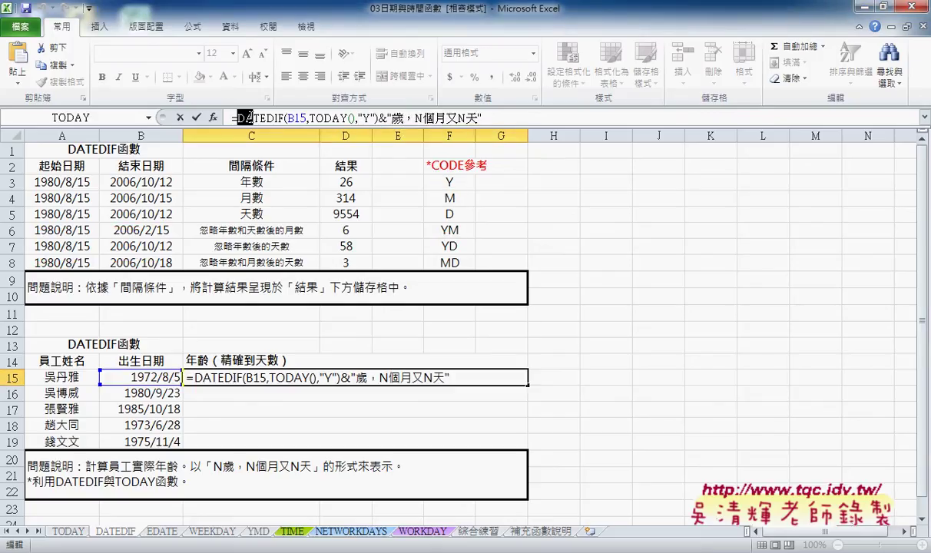
key(shift+Right)
key(ctrl+c)
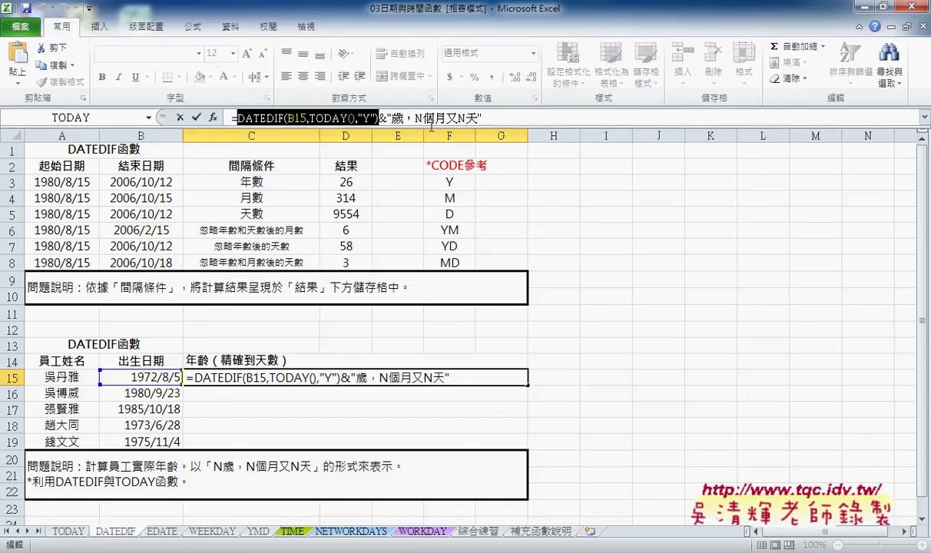
click(417, 118)
key(shift+Right)
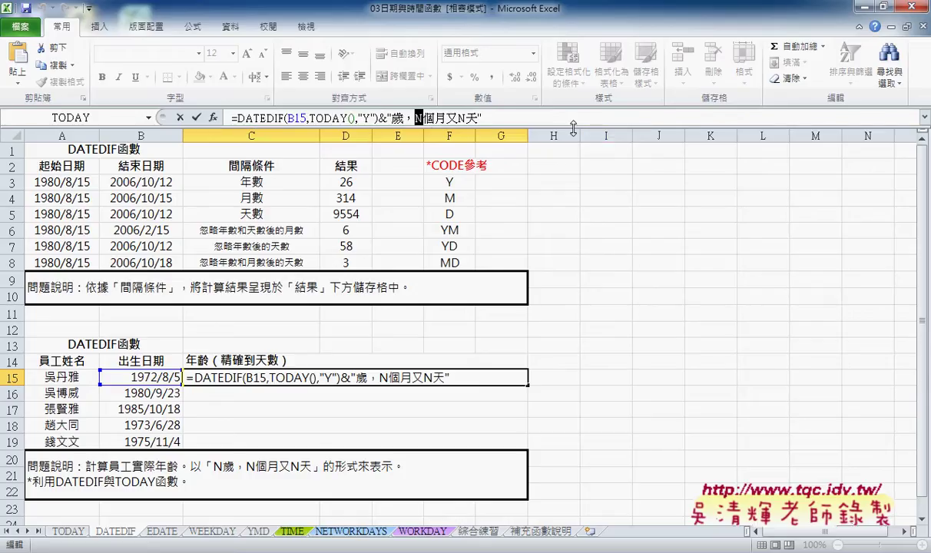
text(")
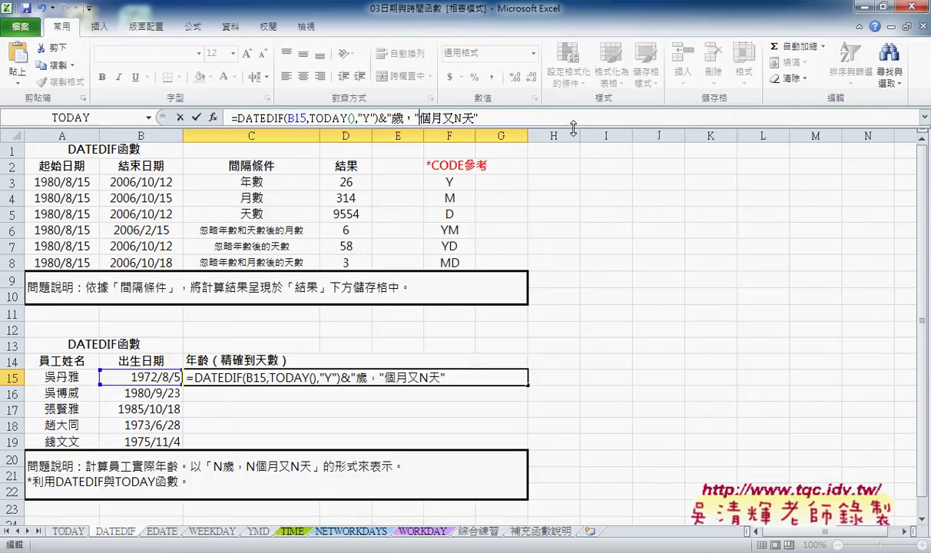
text(")
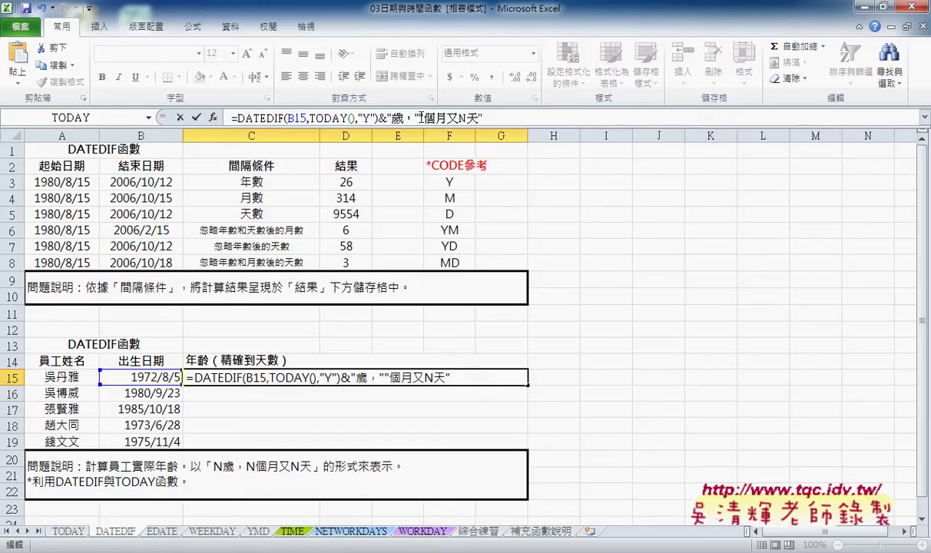
Step: Insert &DATEDIF(B15,TODAY(),"YM")& before 個月 so C15 shows 42歲，9個月又N天, checking today's date
mouse_move(416, 118)
mouse_down()
mouse_move(387, 117)
mouse_move(421, 117)
mouse_up()
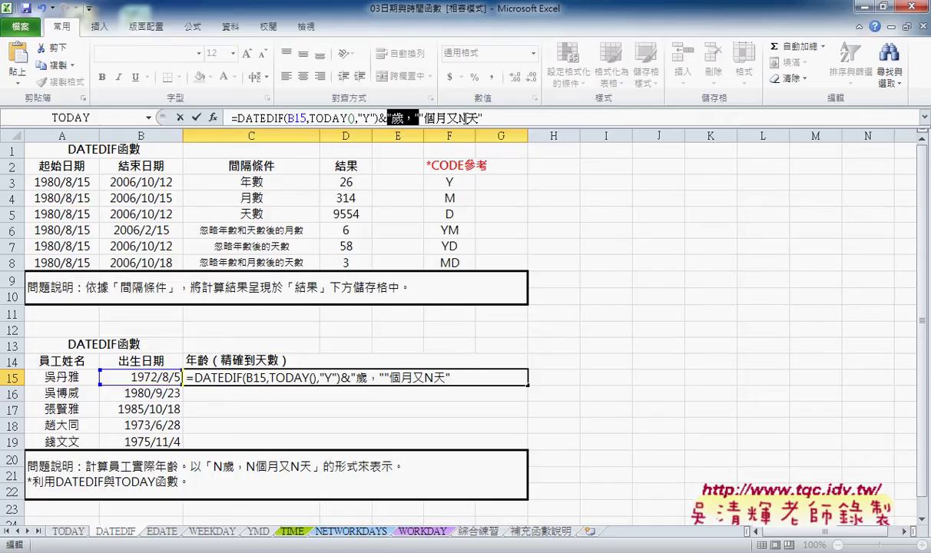
click(419, 117)
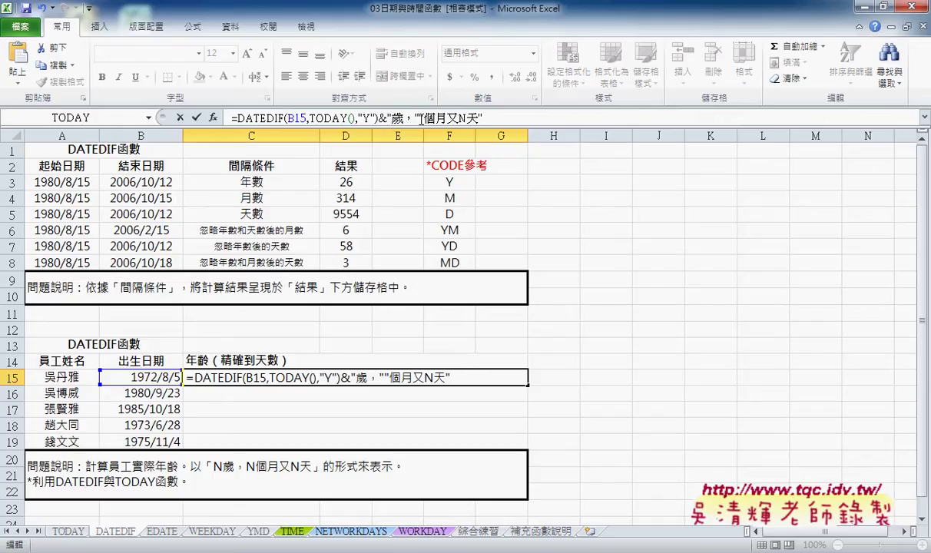
drag(420, 118, 482, 118)
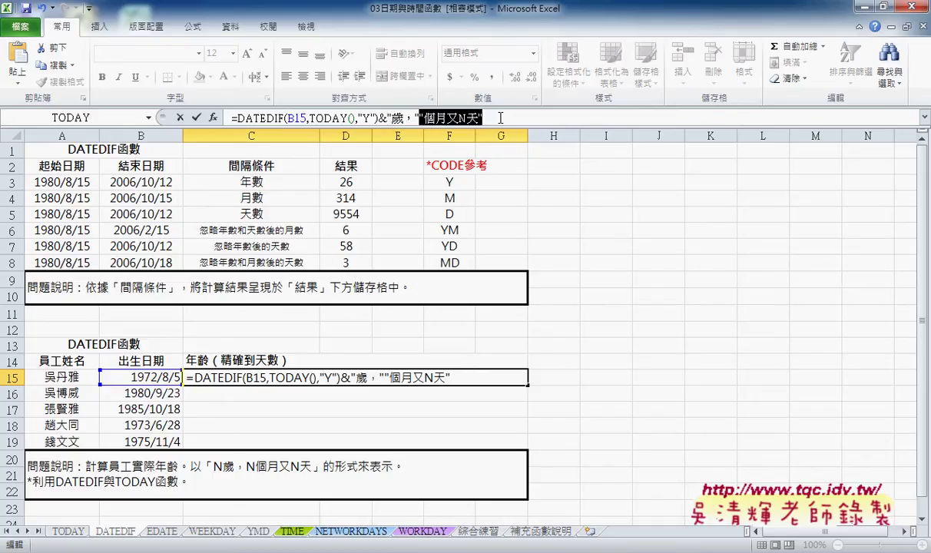
click(419, 118)
text(&)
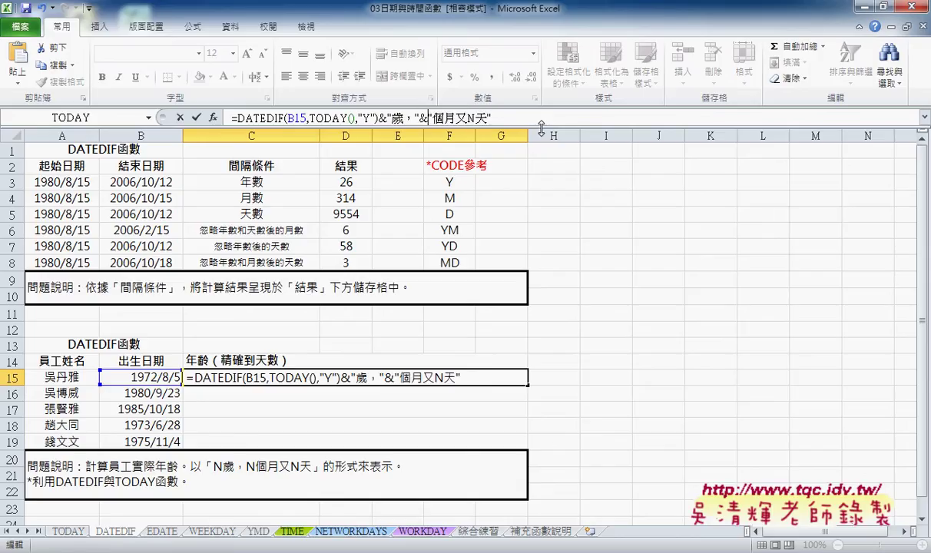
text(&)
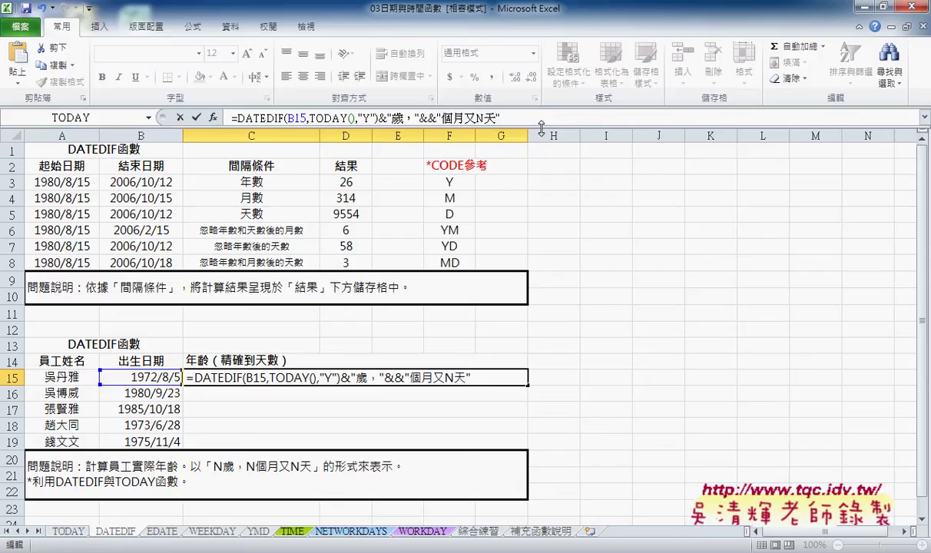
key(ctrl+v)
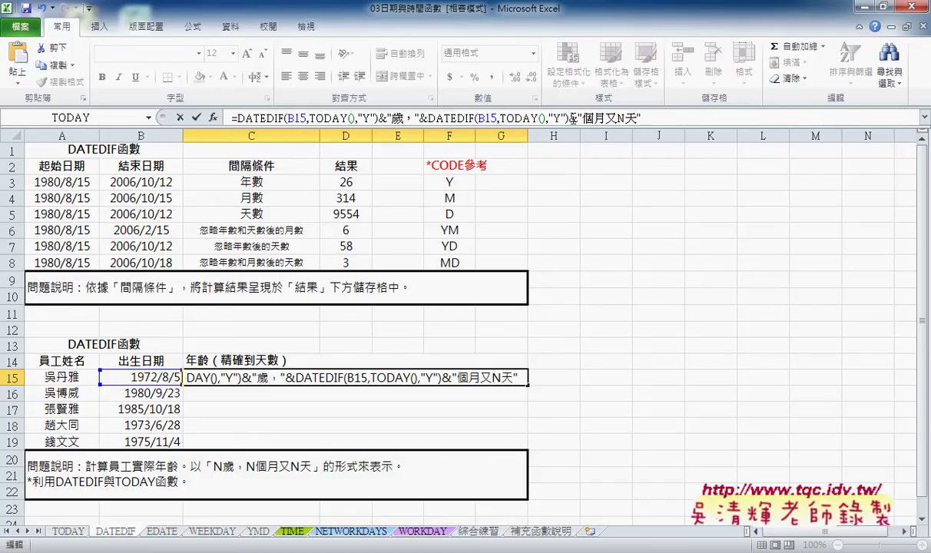
drag(582, 118, 393, 118)
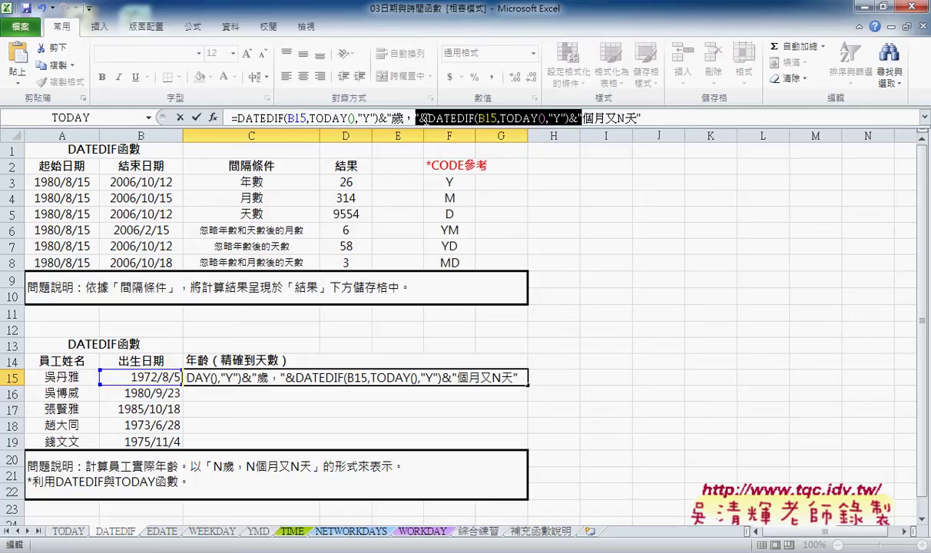
click(556, 117)
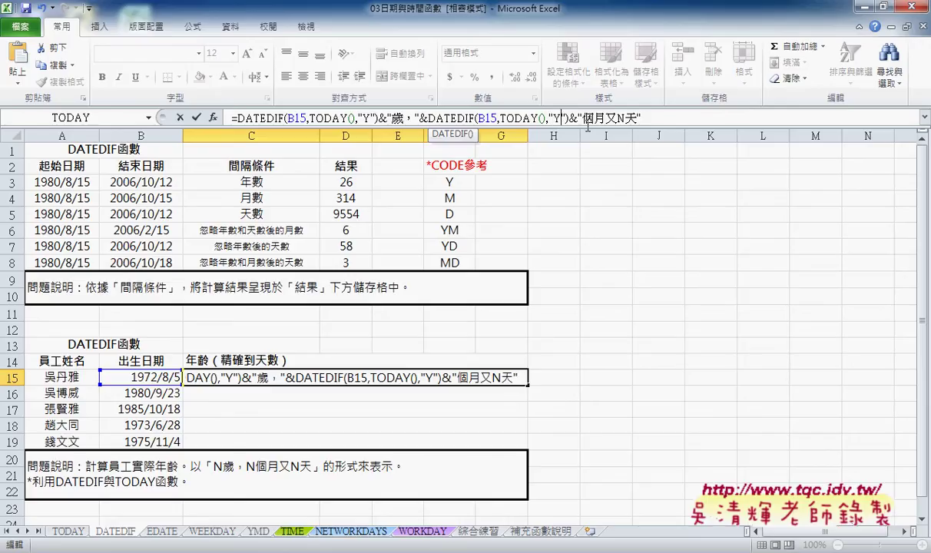
text(M)
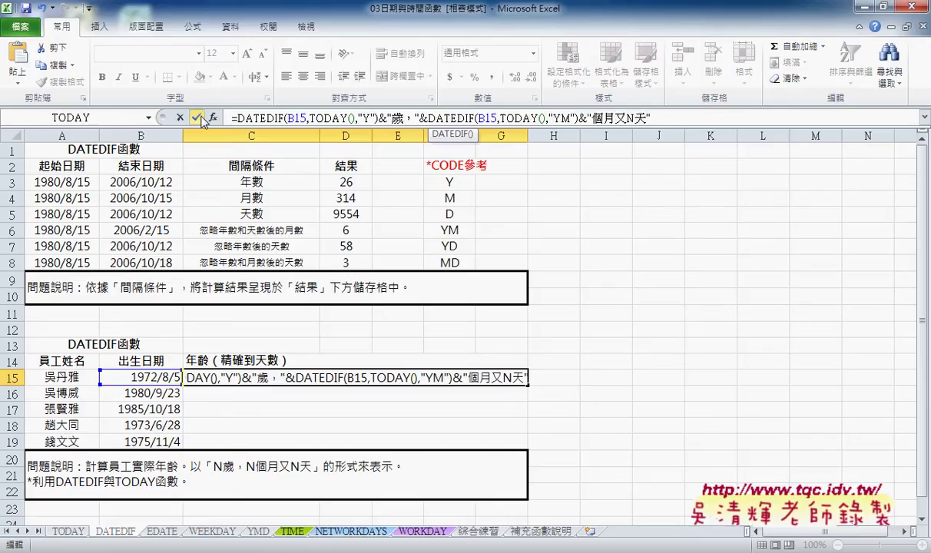
click(198, 118)
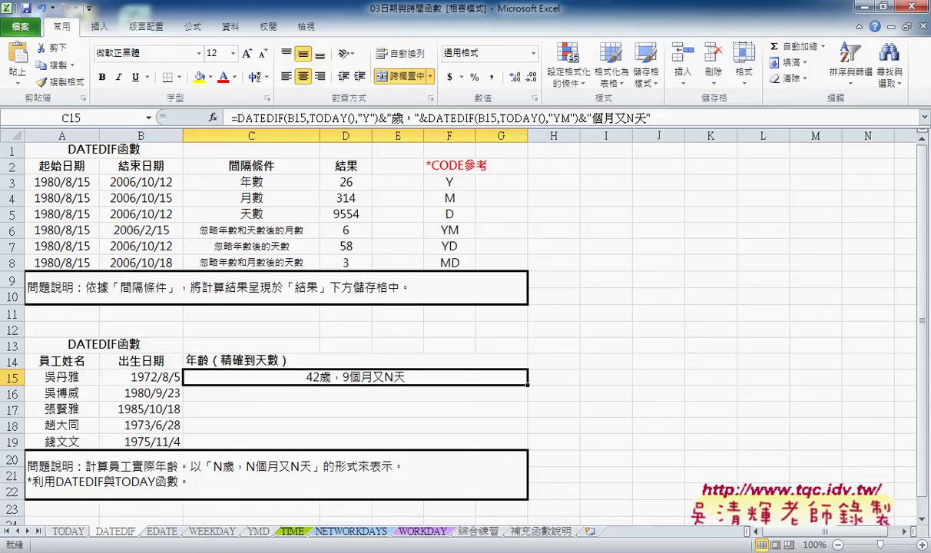
click(906, 550)
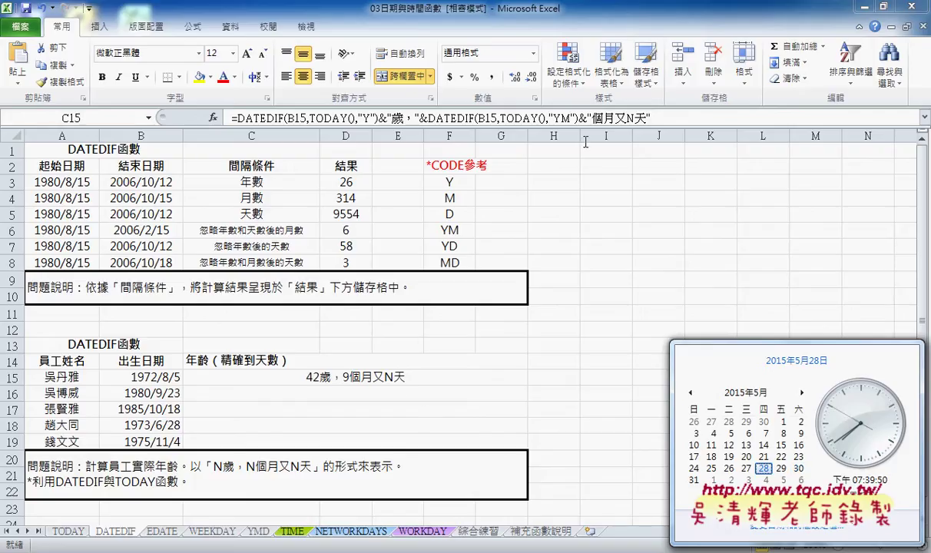
click(630, 117)
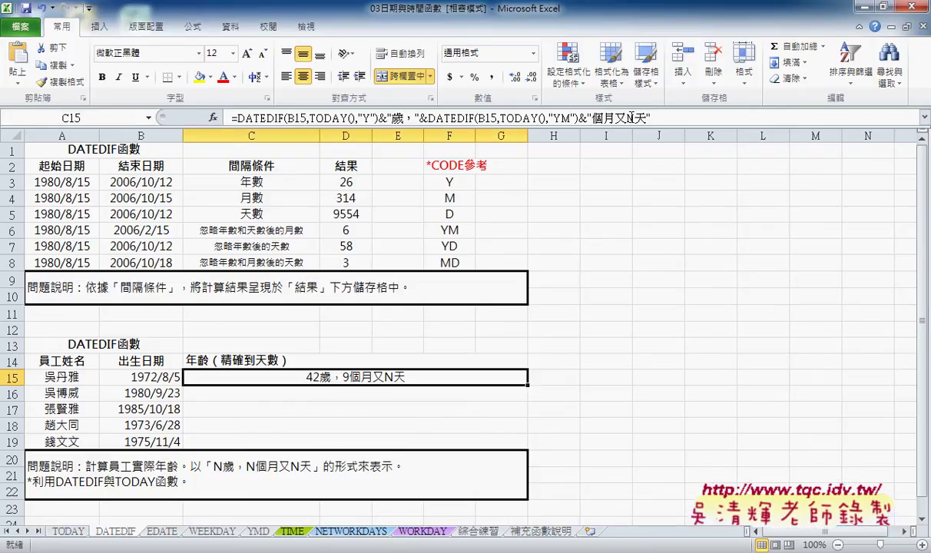
Step: Replace the days placeholder N before 天 in C15's formula with "&&"
double_click(630, 118)
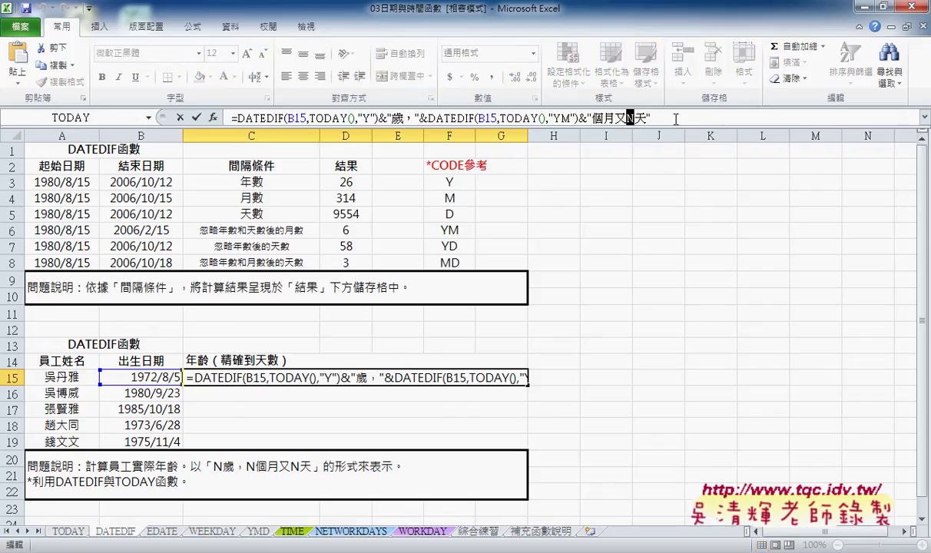
key(Delete)
text("")
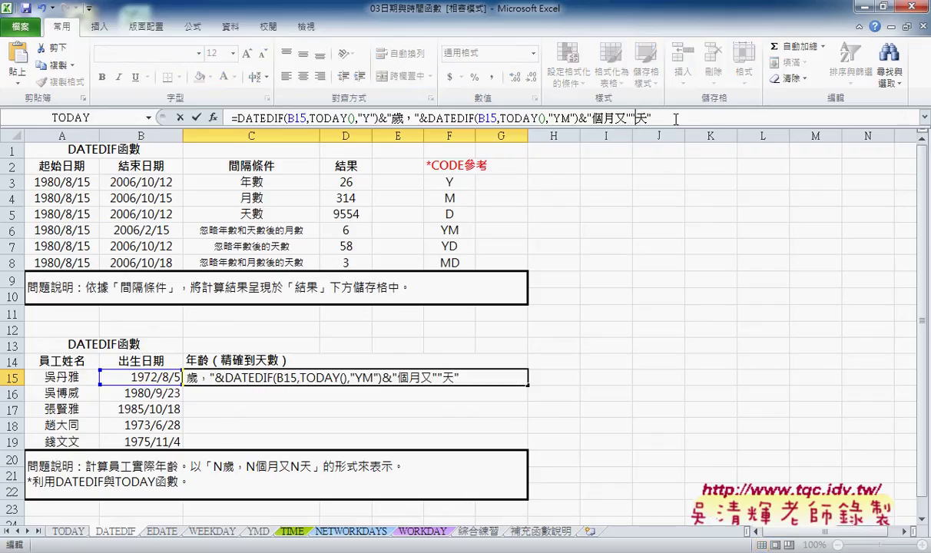
key(Left)
text(&&)
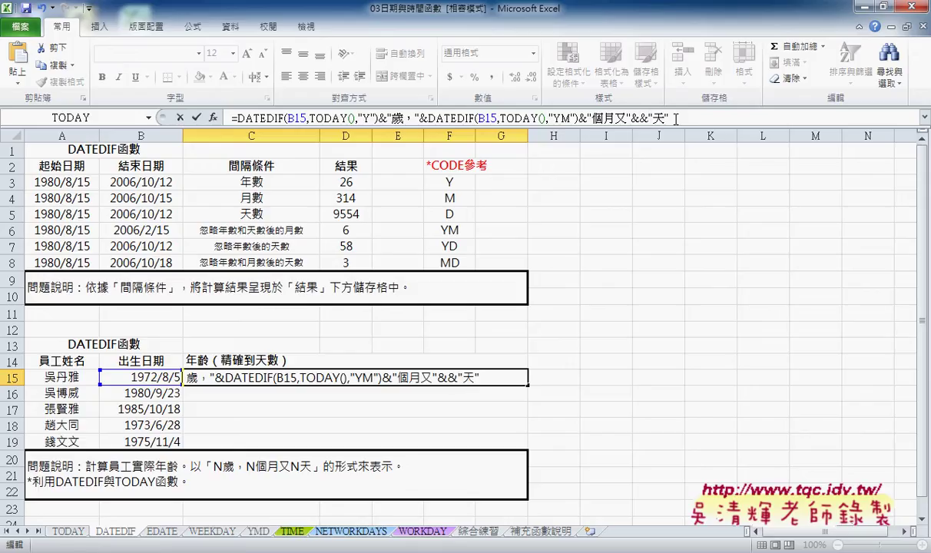
key(Left)
drag(627, 118, 652, 118)
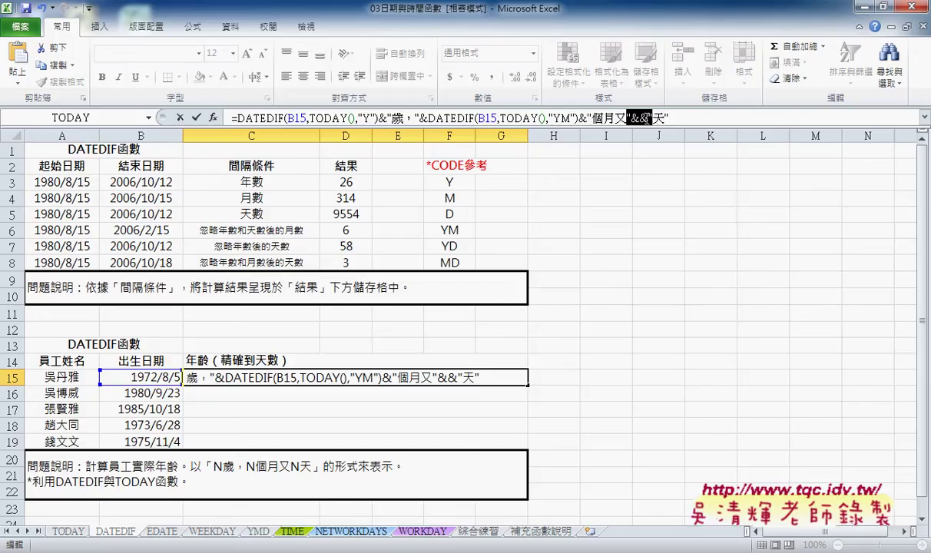
click(638, 118)
Step: Paste a DATEDIF between the ampersands with unit MD, so C15 shows 42歲，9個月又23天
key(ctrl+v)
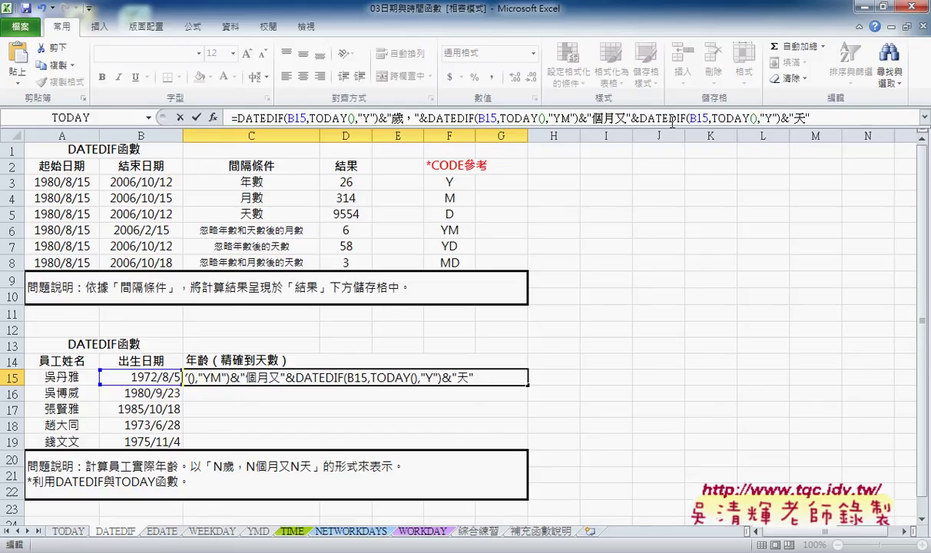
double_click(768, 117)
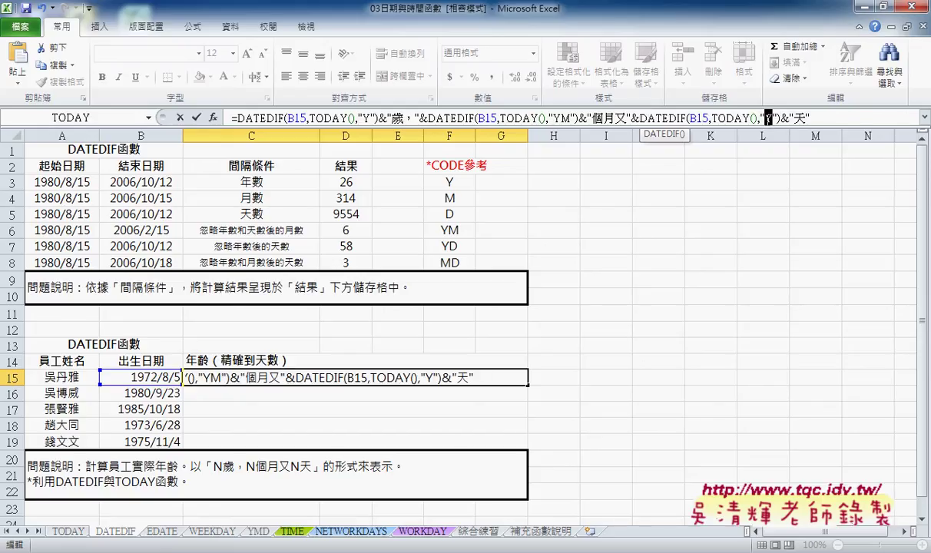
text(MD)
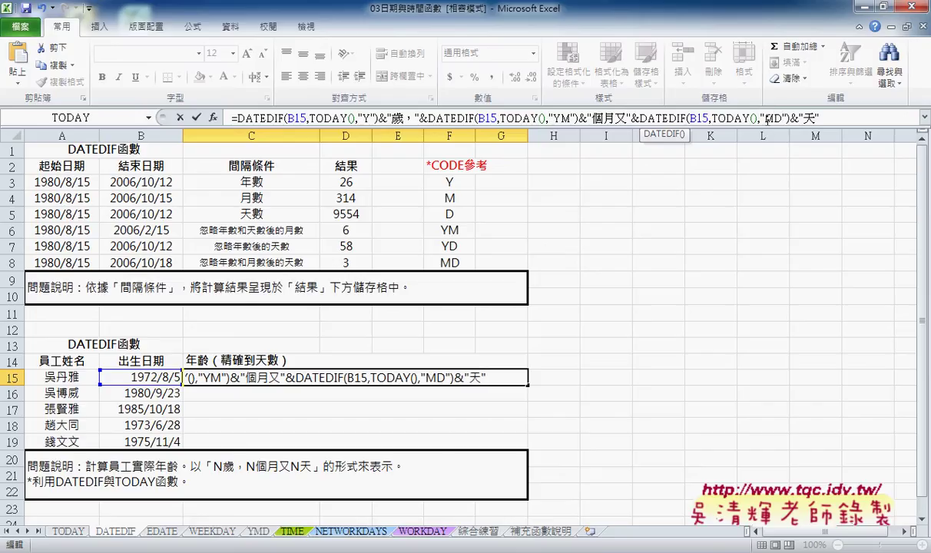
click(196, 118)
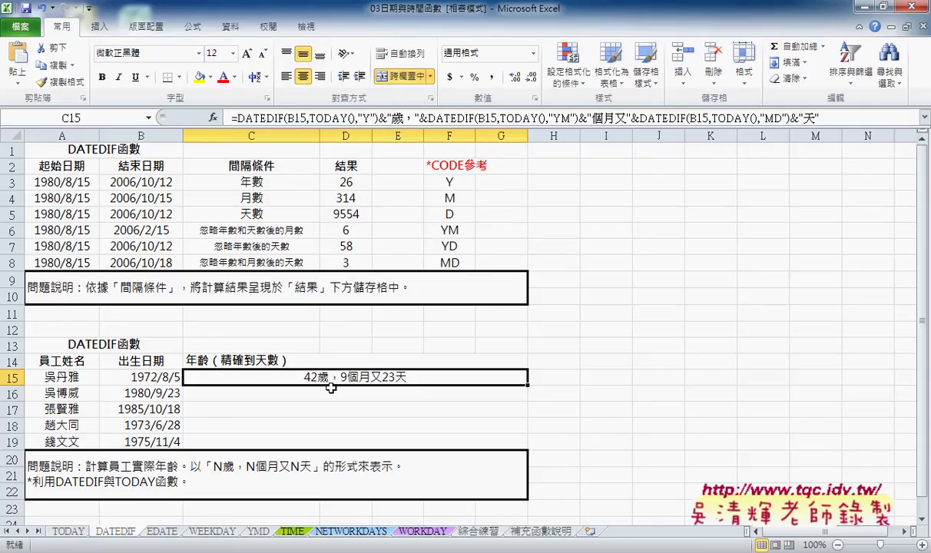
Step: Fill C15's age formula down to C19 and compare with the N歲，N個月又N天 format described in A20
drag(531, 385, 529, 443)
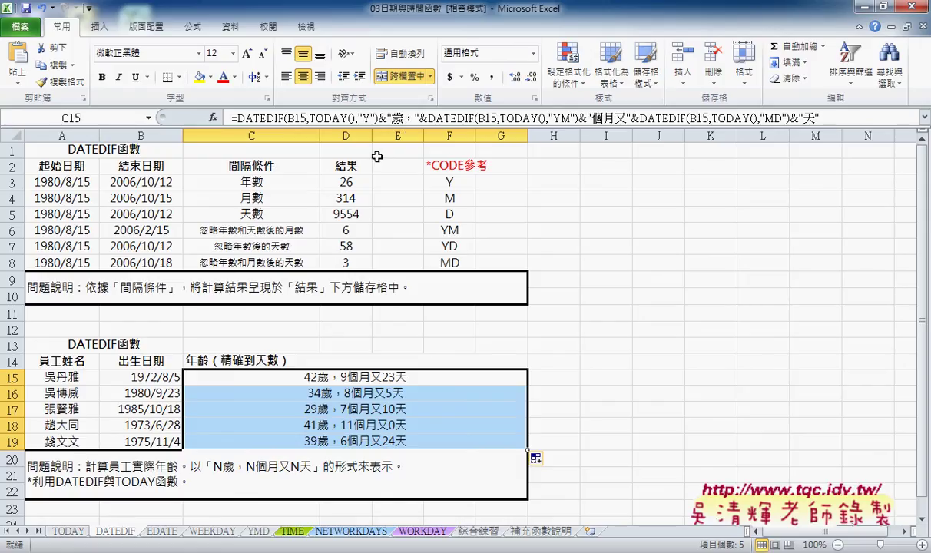
click(229, 467)
double_click(223, 466)
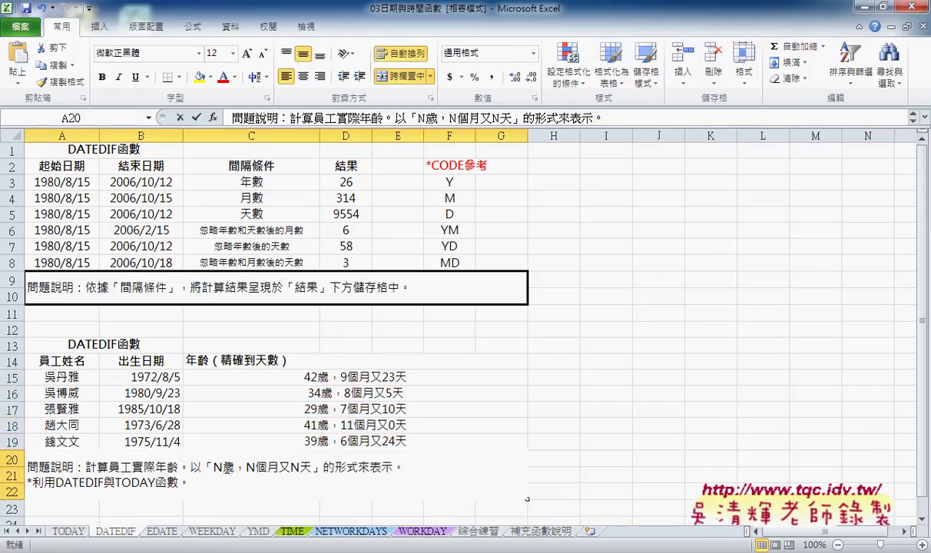
drag(223, 467, 312, 466)
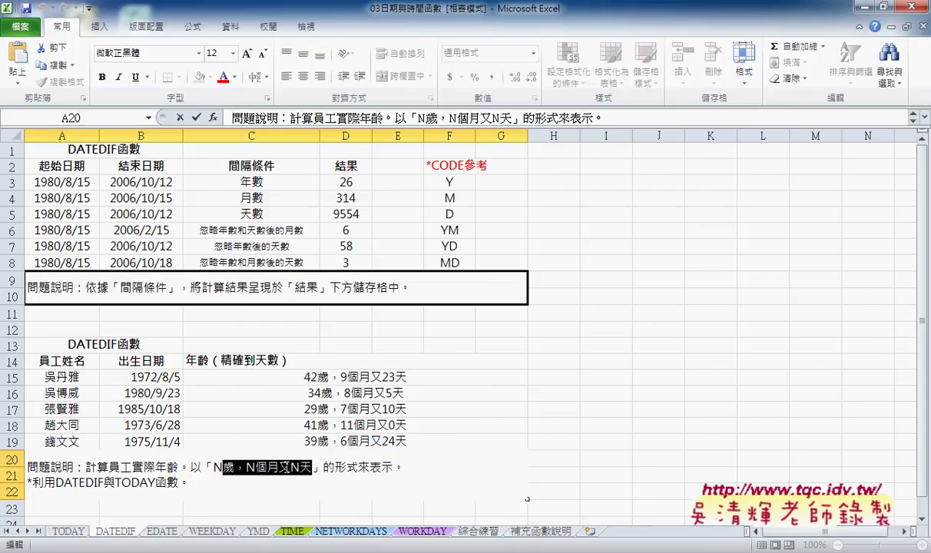
click(380, 377)
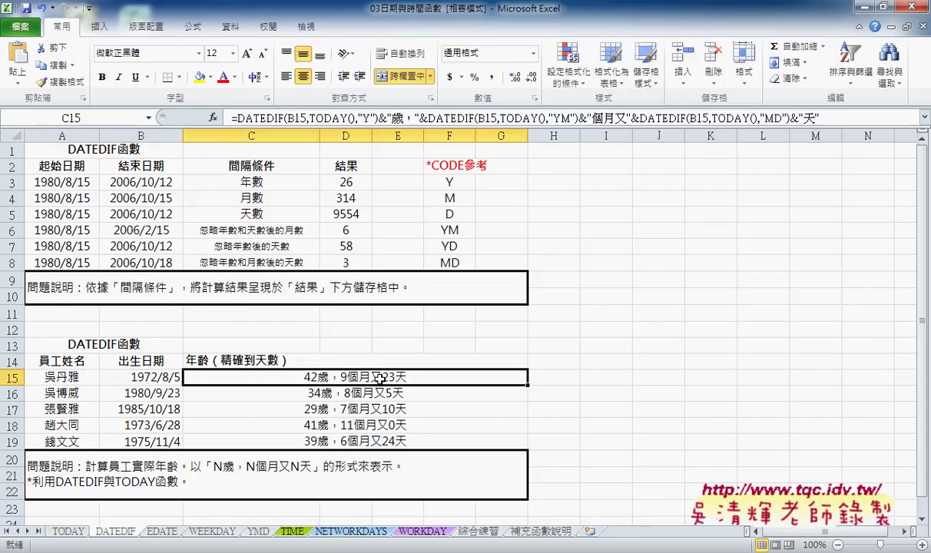